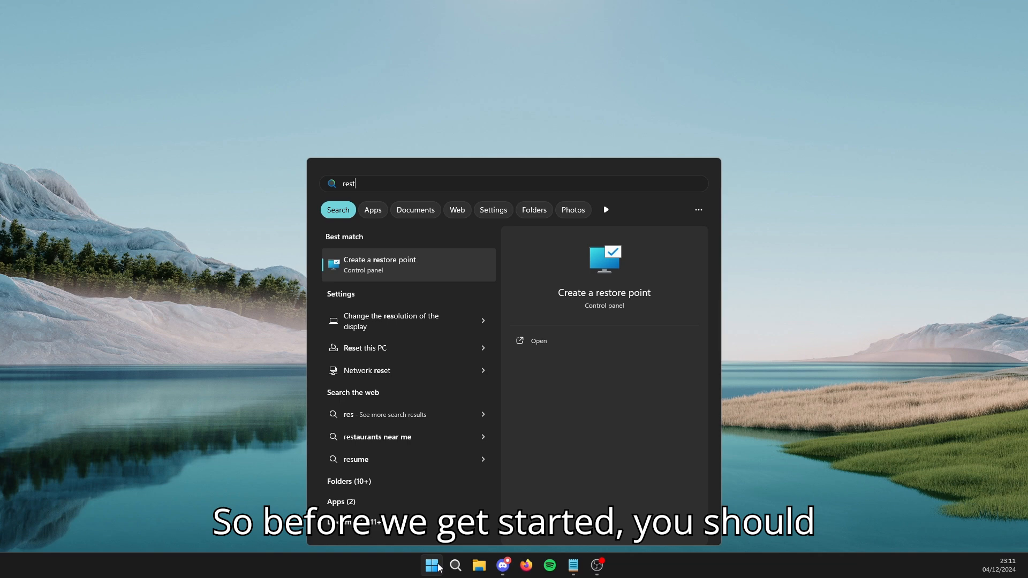
- Open the Windows system protection settings and start a new restore point
{"action": "key", "text": "Return"}
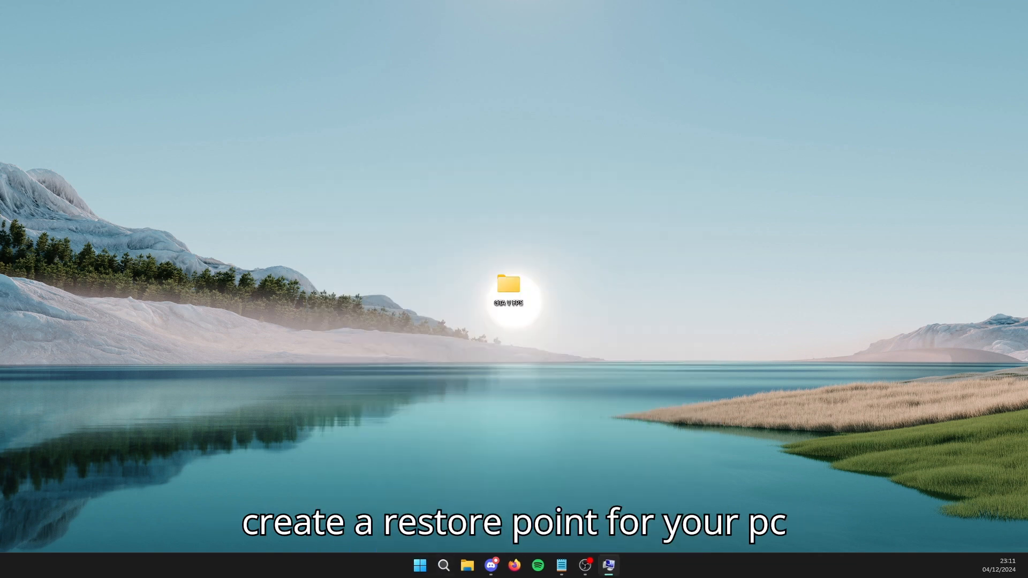
{"action": "left_click_drag", "start_coordinate": [553, 161], "coordinate": [322, 120]}
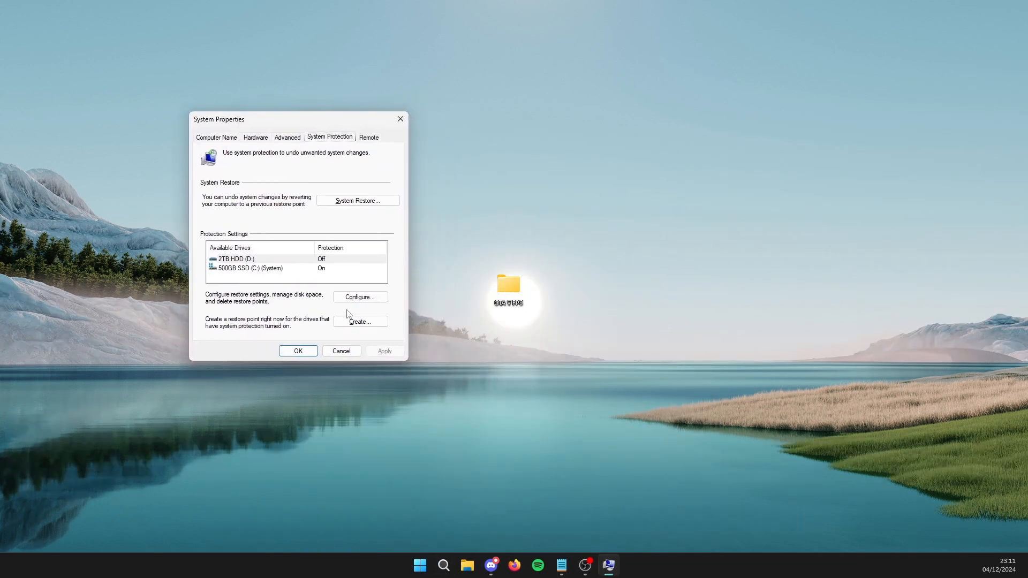
{"action": "left_click", "coordinate": [359, 321]}
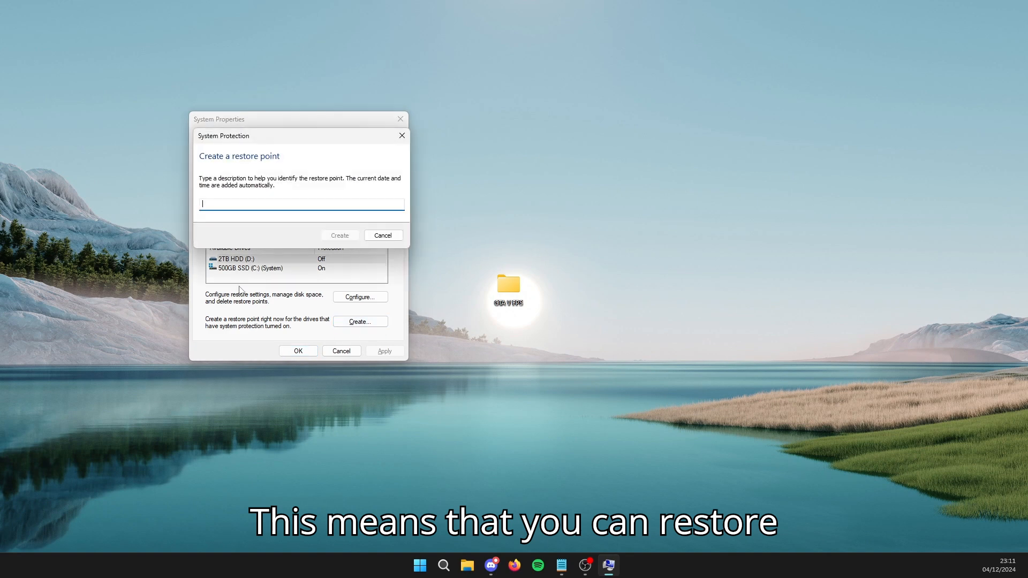
{"action": "left_click_drag", "start_coordinate": [268, 147], "coordinate": [561, 202]}
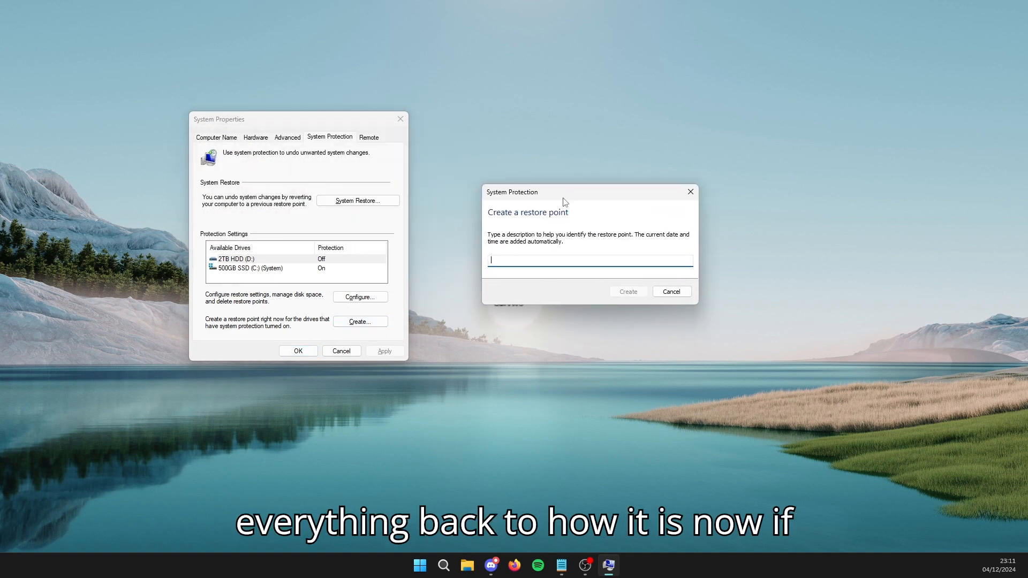
- Create the restore point with the description restore412 and close the System Properties
{"action": "type", "text": "restore"}
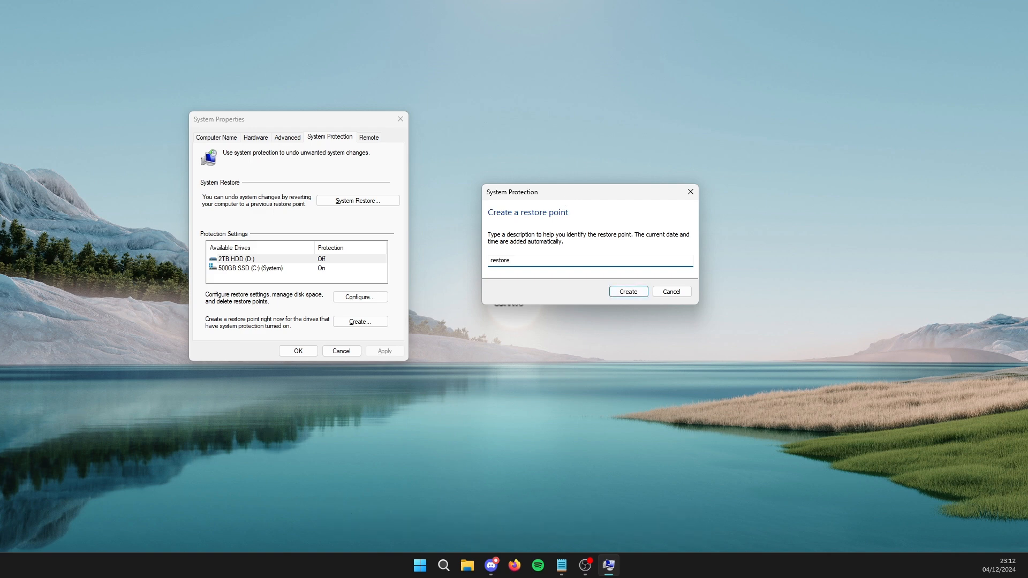
{"action": "type", "text": "4-12"}
{"action": "key", "text": "BackSpace"}
{"action": "key", "text": "BackSpace"}
{"action": "key", "text": "BackSpace"}
{"action": "type", "text": "12"}
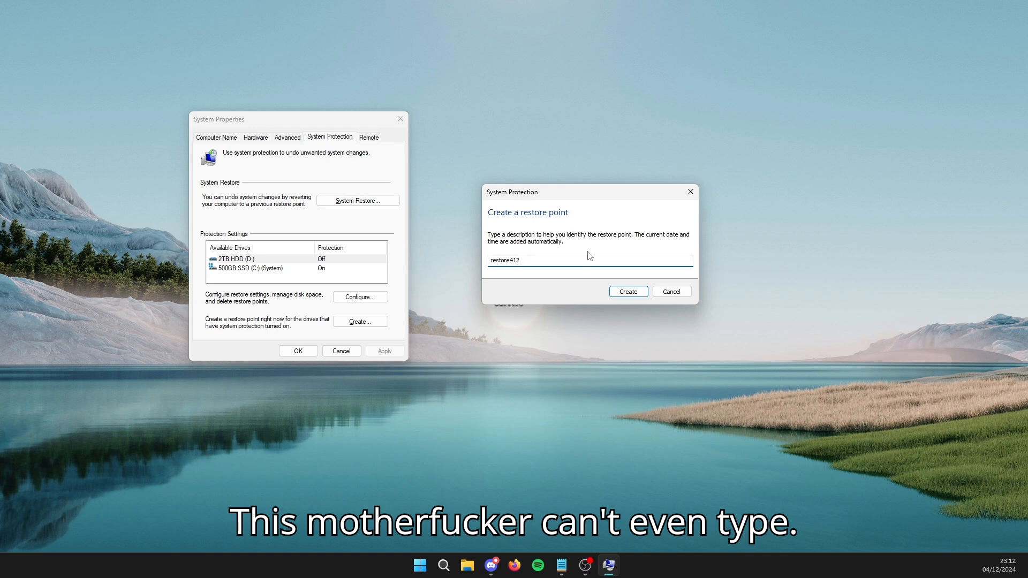
{"action": "left_click", "coordinate": [639, 294]}
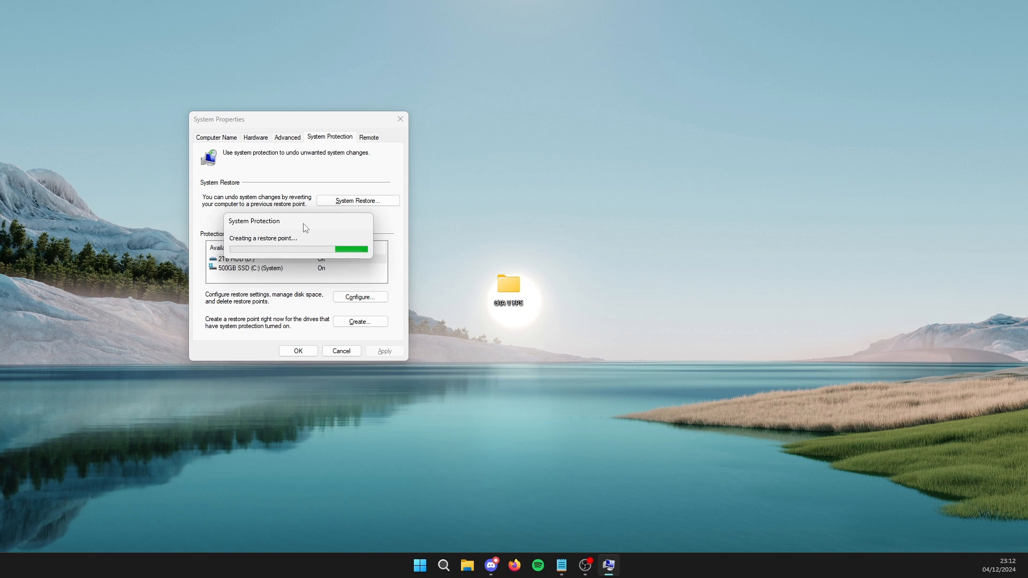
{"action": "key", "text": "Return"}
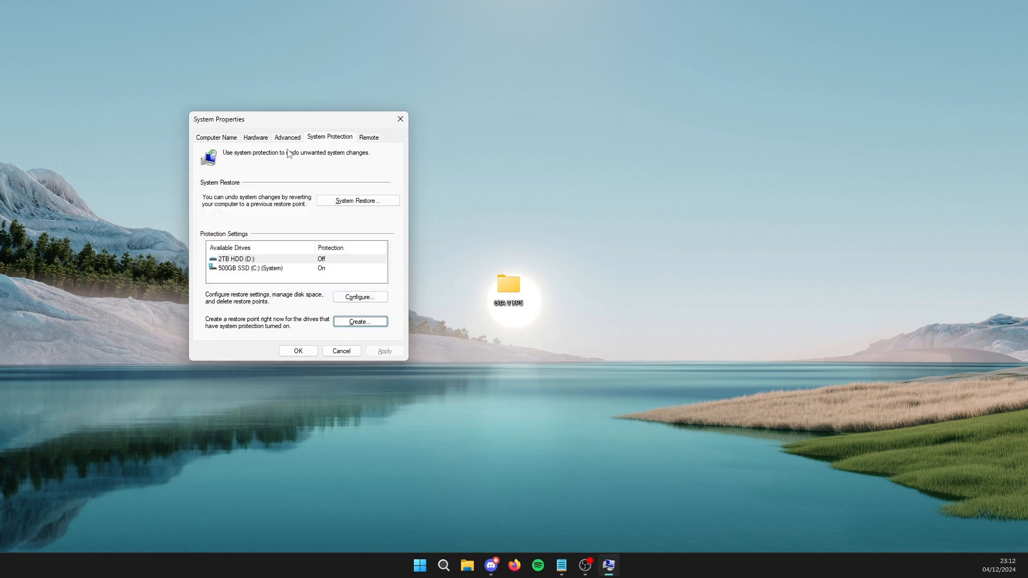
{"action": "left_click_drag", "start_coordinate": [315, 120], "coordinate": [372, 133]}
{"action": "left_click", "coordinate": [462, 135]}
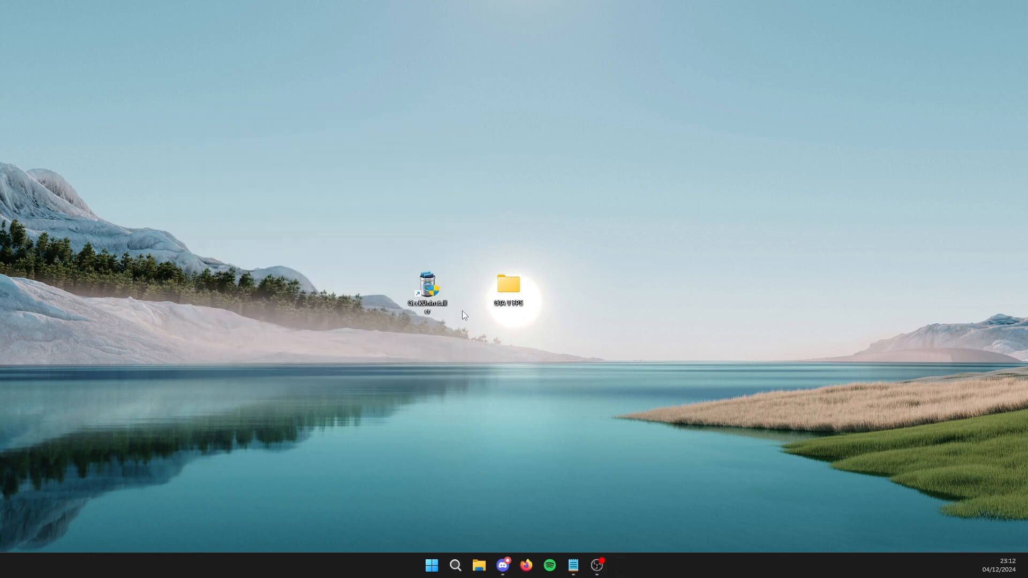
- Open Geek Uninstaller and look through the list of installed programs for unneeded ones
{"action": "double_click", "coordinate": [433, 312]}
{"action": "left_click_drag", "start_coordinate": [347, 95], "coordinate": [430, 81]}
{"action": "scroll", "coordinate": [361, 195], "scroll_direction": "down", "scroll_amount": 18}
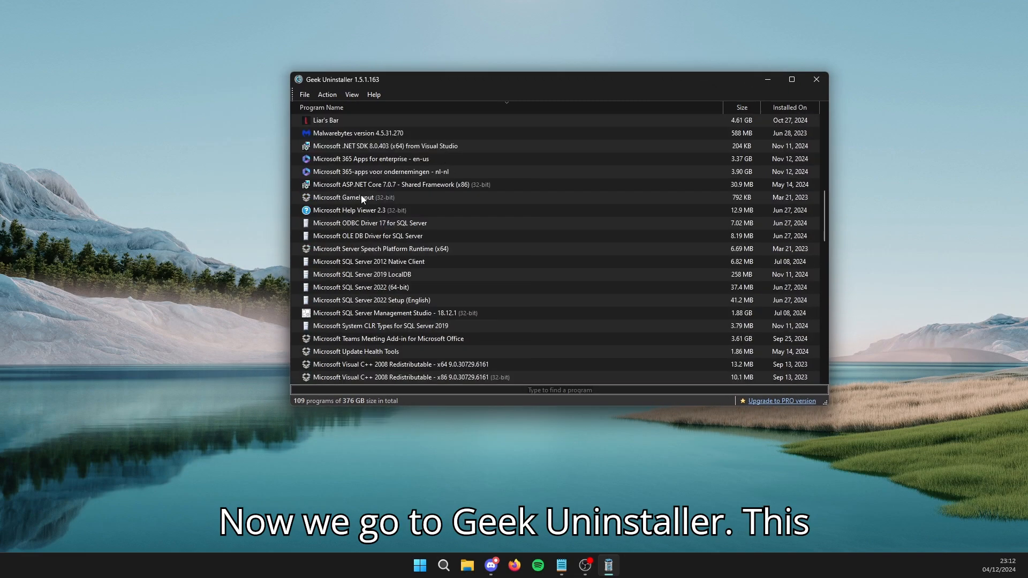
{"action": "scroll", "coordinate": [364, 198], "scroll_direction": "down", "scroll_amount": 9}
{"action": "scroll", "coordinate": [376, 202], "scroll_direction": "down", "scroll_amount": 5}
{"action": "scroll", "coordinate": [377, 214], "scroll_direction": "up", "scroll_amount": 20}
{"action": "scroll", "coordinate": [374, 223], "scroll_direction": "up", "scroll_amount": 8}
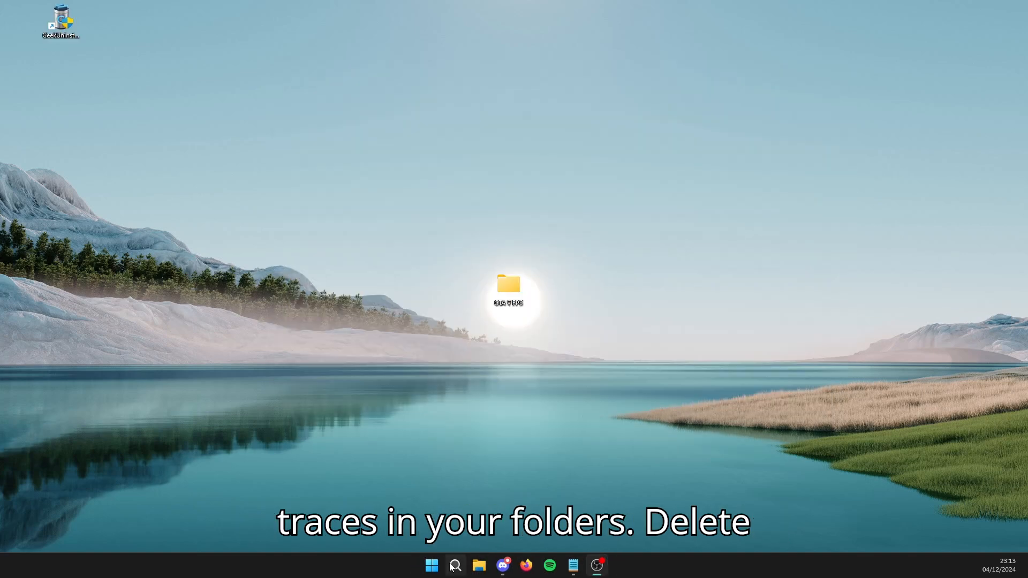
- Search Windows for PC Manager and open the app
{"action": "left_click", "coordinate": [455, 565]}
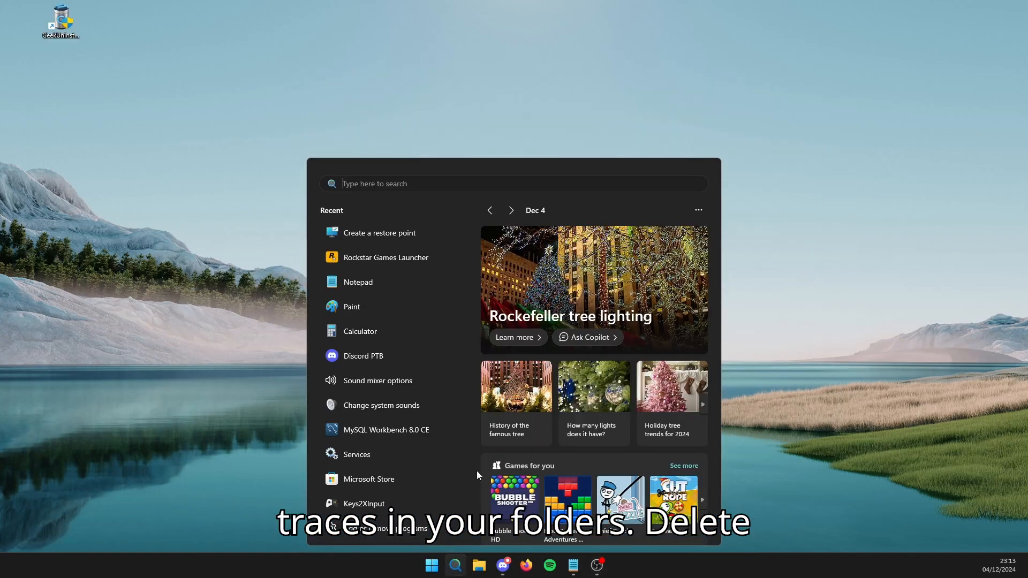
{"action": "type", "text": "pc ma"}
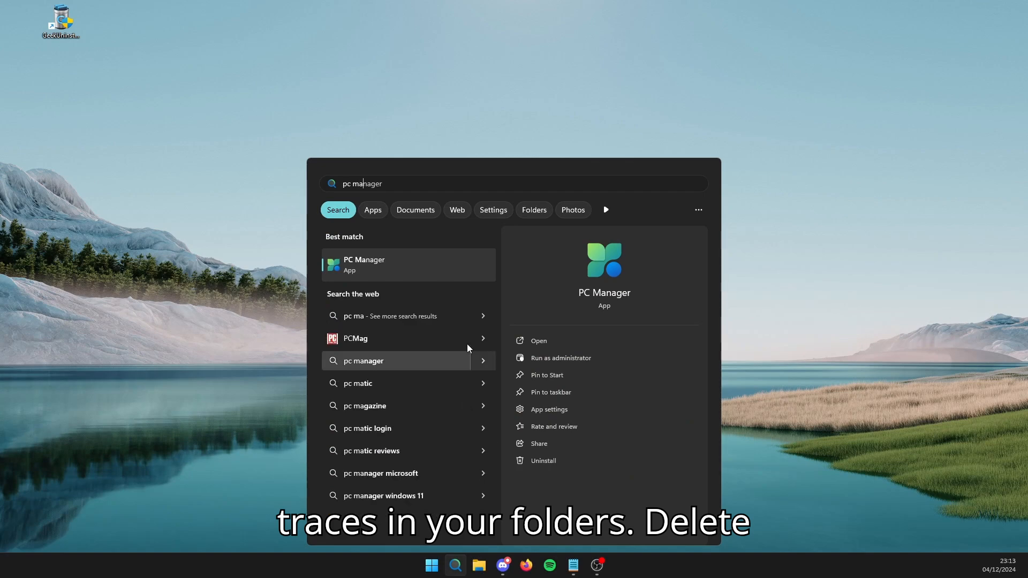
{"action": "left_click", "coordinate": [409, 271]}
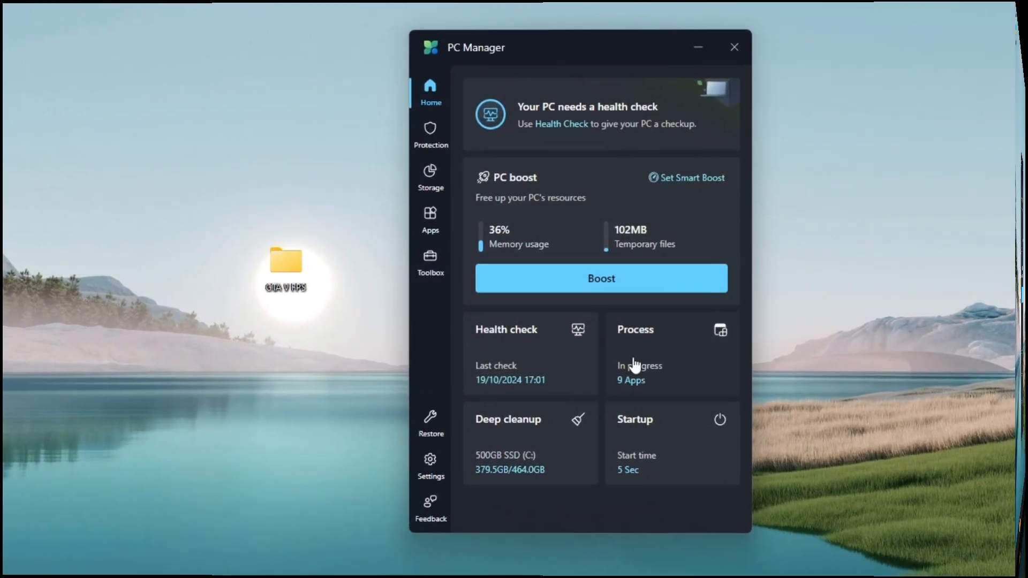
- Review the running apps in Process management and cancel the request to end the Video Application process
{"action": "left_click", "coordinate": [538, 347]}
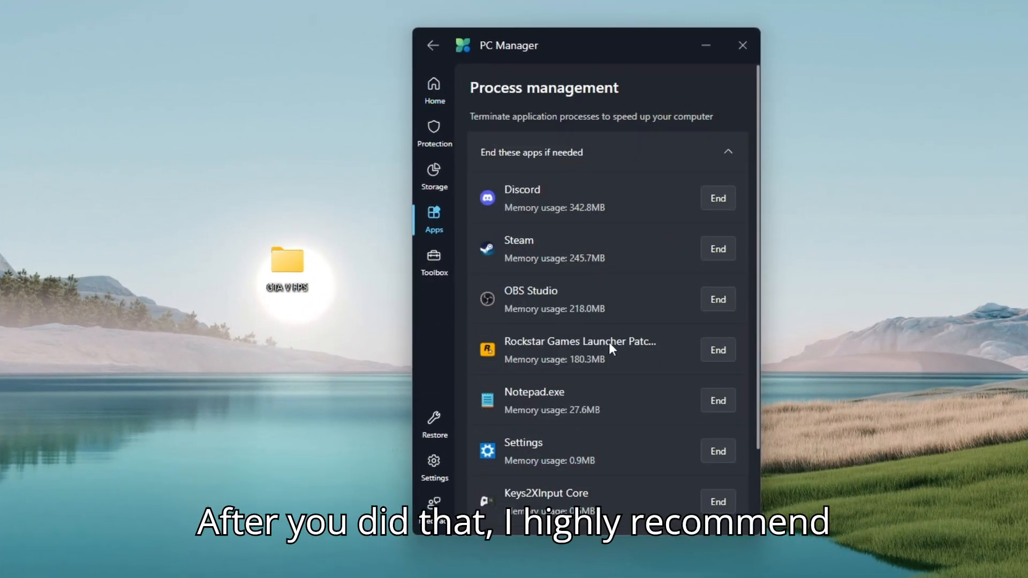
{"action": "scroll", "coordinate": [609, 323], "scroll_direction": "down", "scroll_amount": 2}
{"action": "left_click", "coordinate": [717, 448]}
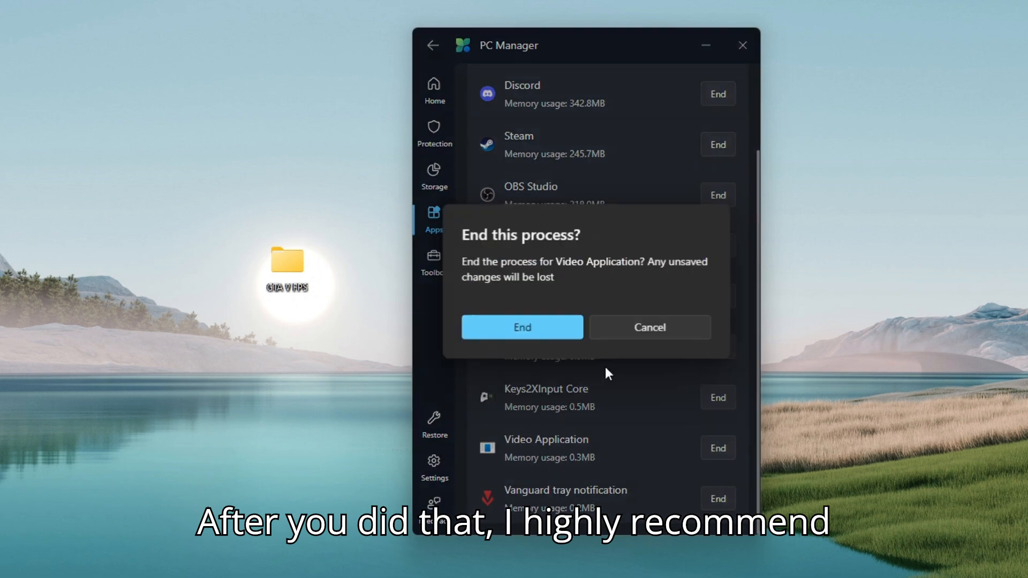
{"action": "left_click", "coordinate": [629, 340]}
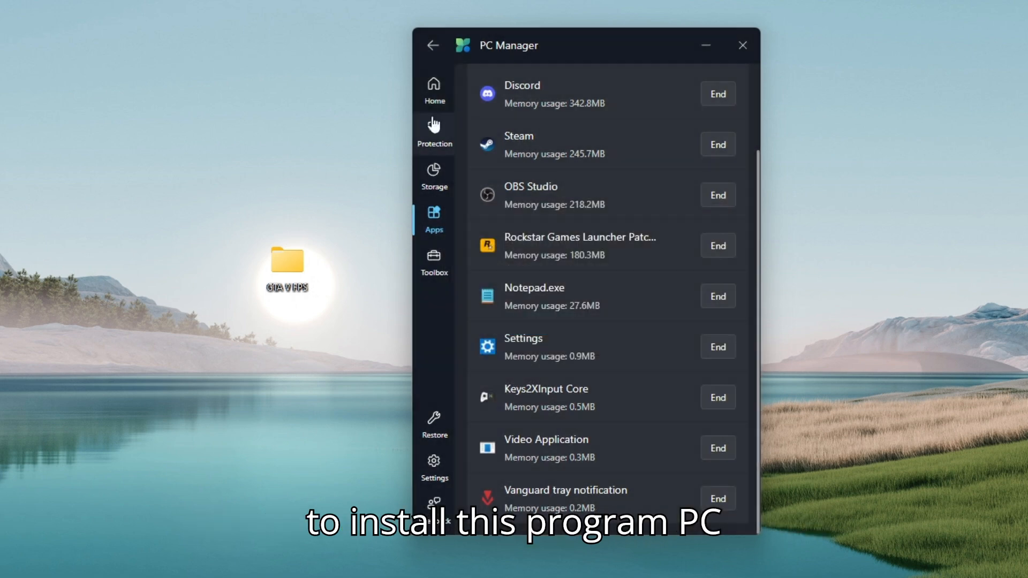
{"action": "left_click", "coordinate": [432, 45]}
- Boost the PC to free up its resources and start a deep cleanup scan
{"action": "left_click", "coordinate": [701, 271]}
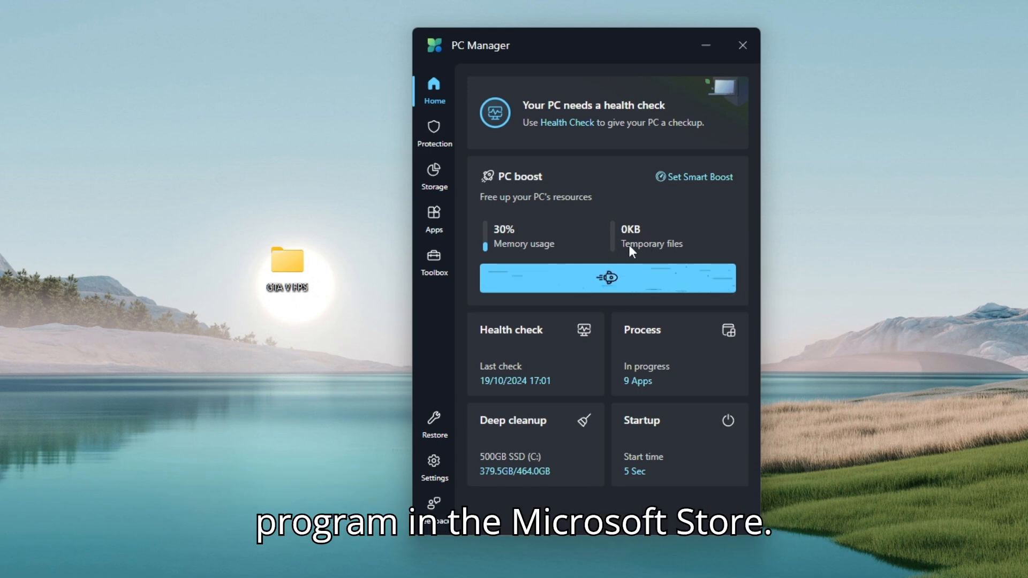
{"action": "left_click", "coordinate": [527, 467]}
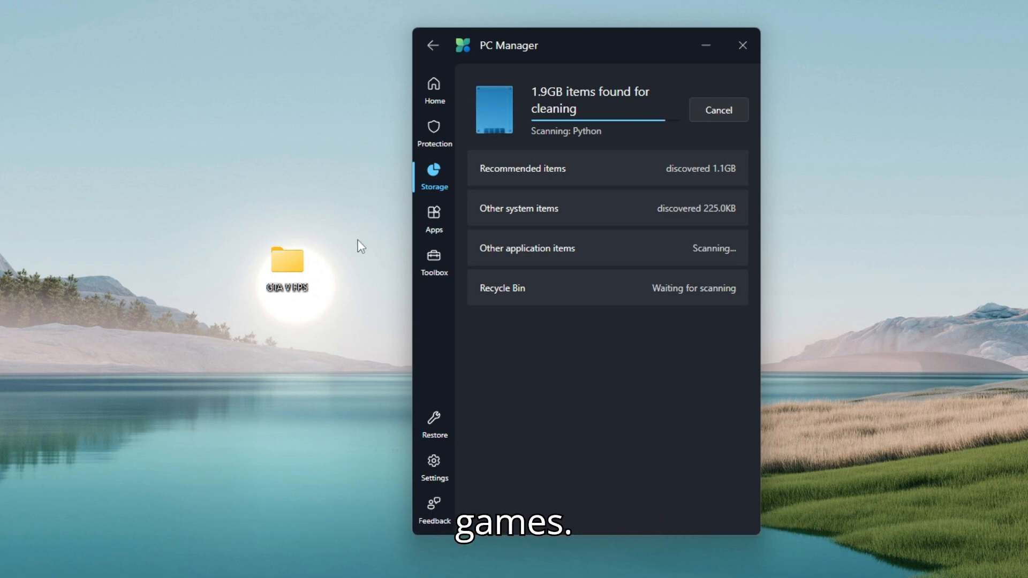
- Include all Other system items in the cleanup and expand the recommended application and system items for review
{"action": "scroll", "coordinate": [608, 423], "scroll_direction": "down", "scroll_amount": 2}
{"action": "scroll", "coordinate": [608, 423], "scroll_direction": "down", "scroll_amount": 1}
{"action": "left_click", "coordinate": [483, 233]}
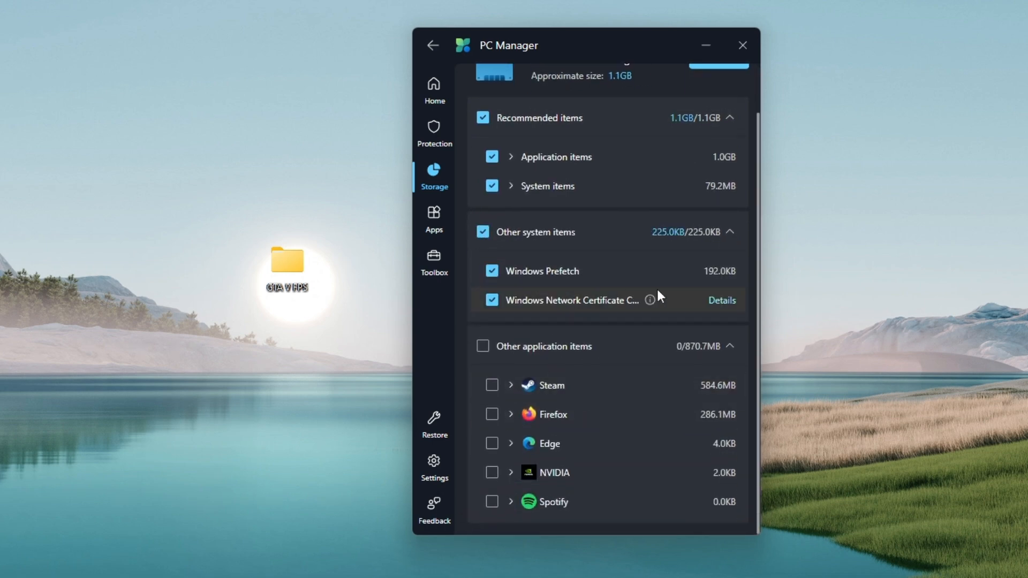
{"action": "scroll", "coordinate": [599, 268], "scroll_direction": "up", "scroll_amount": 2}
{"action": "left_click", "coordinate": [511, 210]}
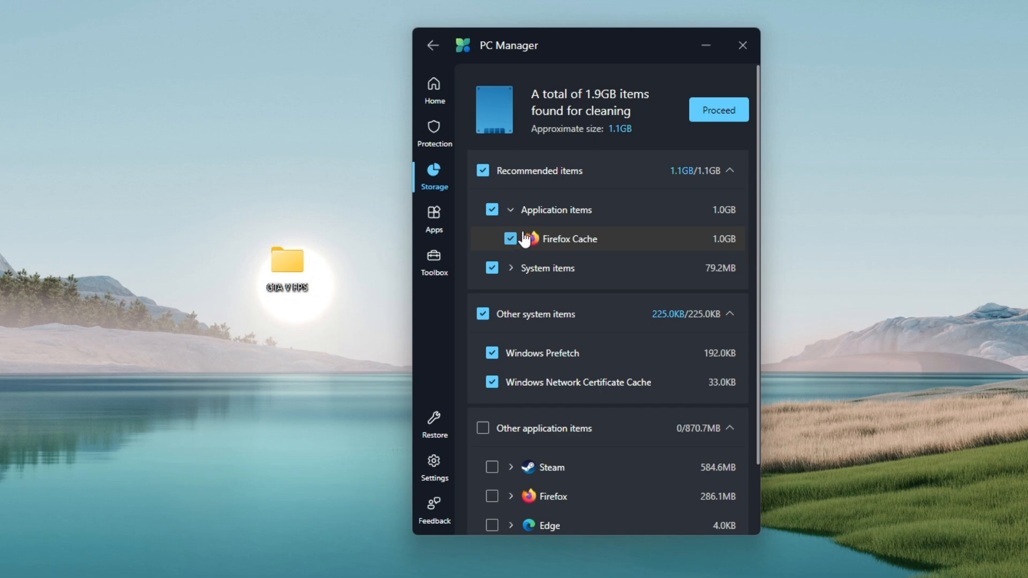
{"action": "left_click", "coordinate": [511, 268]}
{"action": "scroll", "coordinate": [578, 428], "scroll_direction": "down", "scroll_amount": 5}
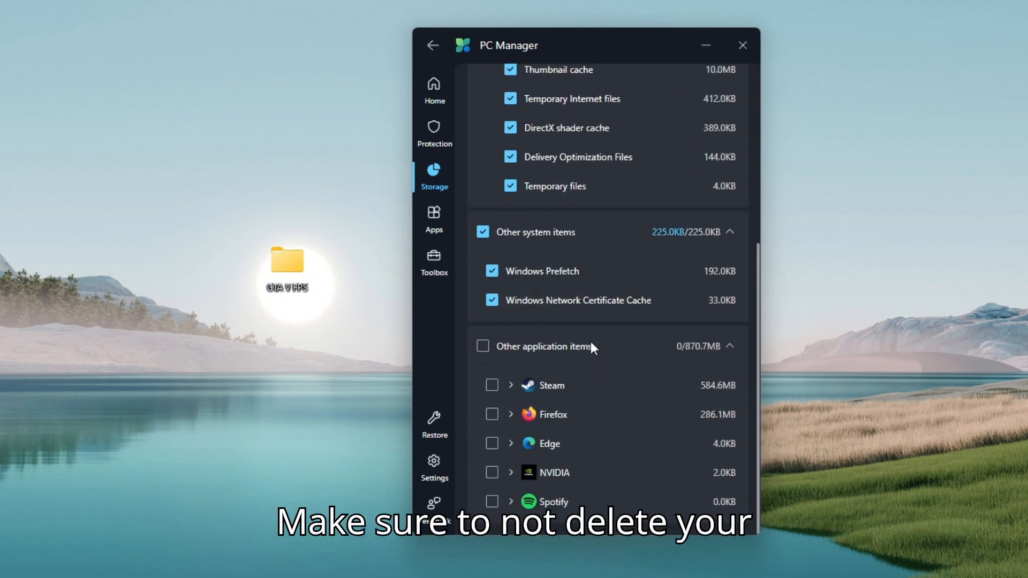
- Include all Other application items in the cleanup except Firefox
{"action": "left_click", "coordinate": [483, 347]}
{"action": "left_click", "coordinate": [492, 417]}
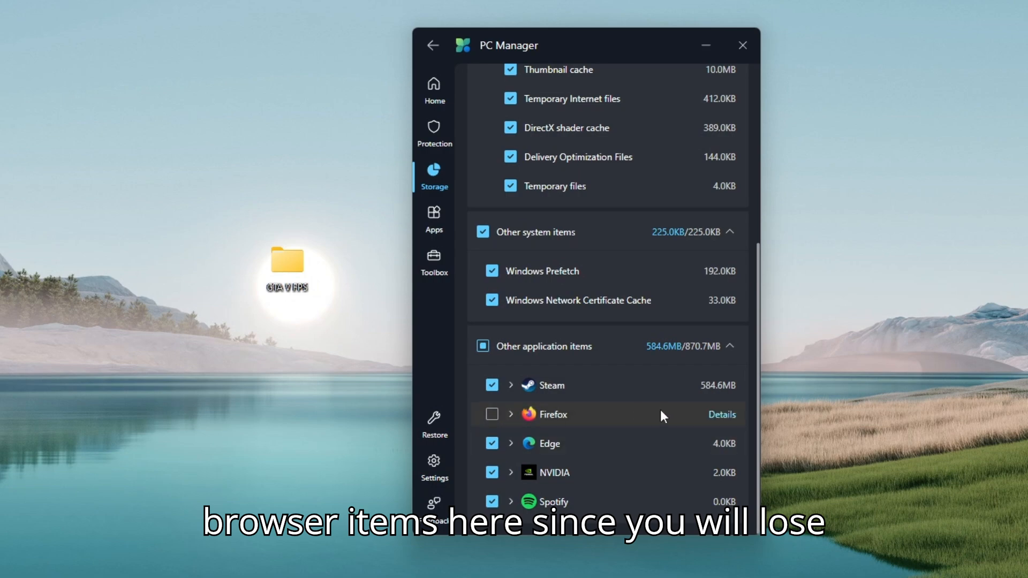
{"action": "scroll", "coordinate": [662, 194], "scroll_direction": "up", "scroll_amount": 5}
{"action": "scroll", "coordinate": [716, 163], "scroll_direction": "down", "scroll_amount": 5}
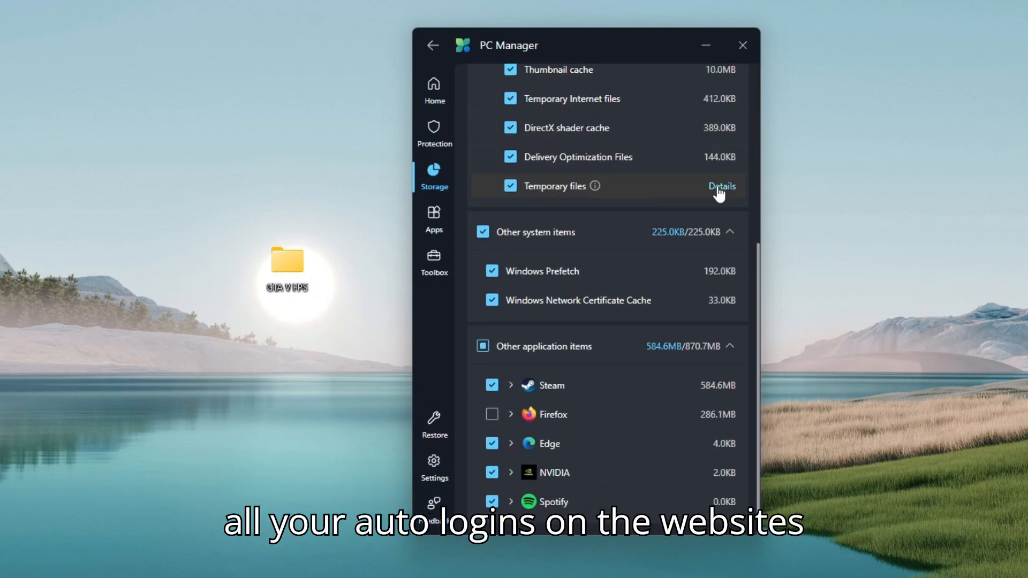
- Run the deep cleanup of the selected items and return to the home page
{"action": "scroll", "coordinate": [717, 188], "scroll_direction": "up", "scroll_amount": 4}
{"action": "scroll", "coordinate": [719, 190], "scroll_direction": "up", "scroll_amount": 2}
{"action": "left_click", "coordinate": [716, 111]}
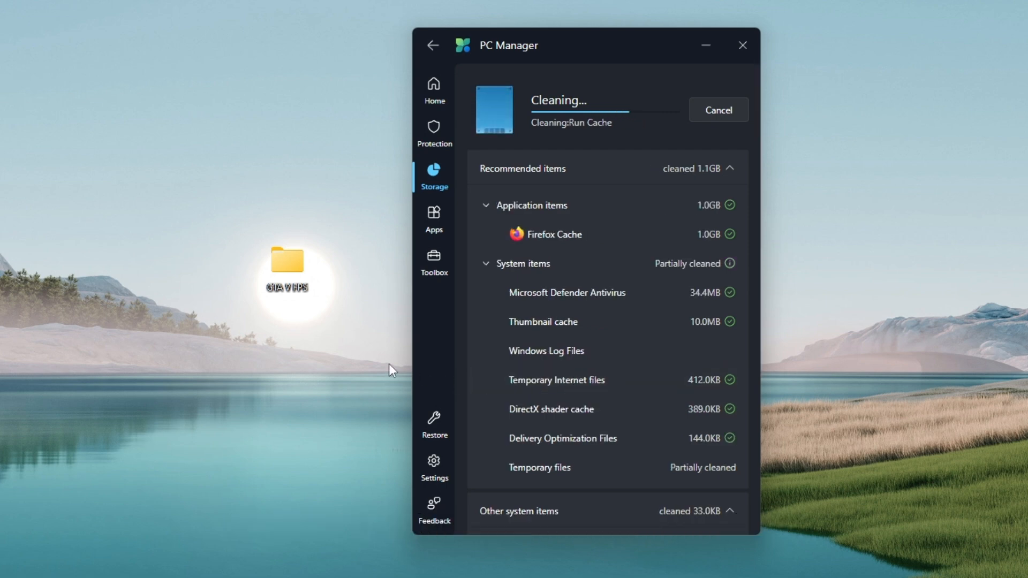
{"action": "left_click", "coordinate": [719, 110]}
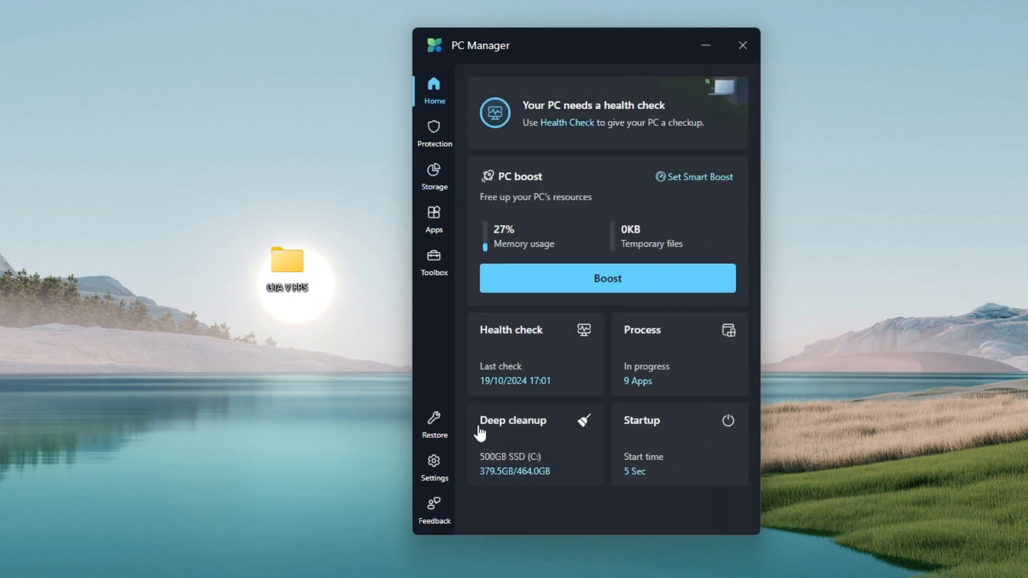
- Review which startup apps are turned on or off and leave the Startup apps page
{"action": "left_click", "coordinate": [667, 453]}
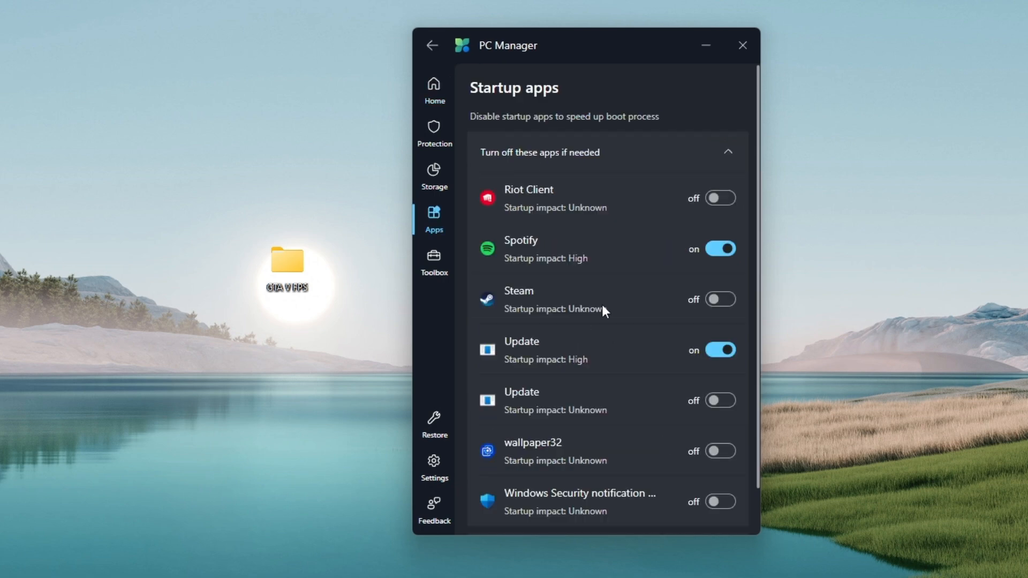
{"action": "scroll", "coordinate": [569, 220], "scroll_direction": "down", "scroll_amount": 1}
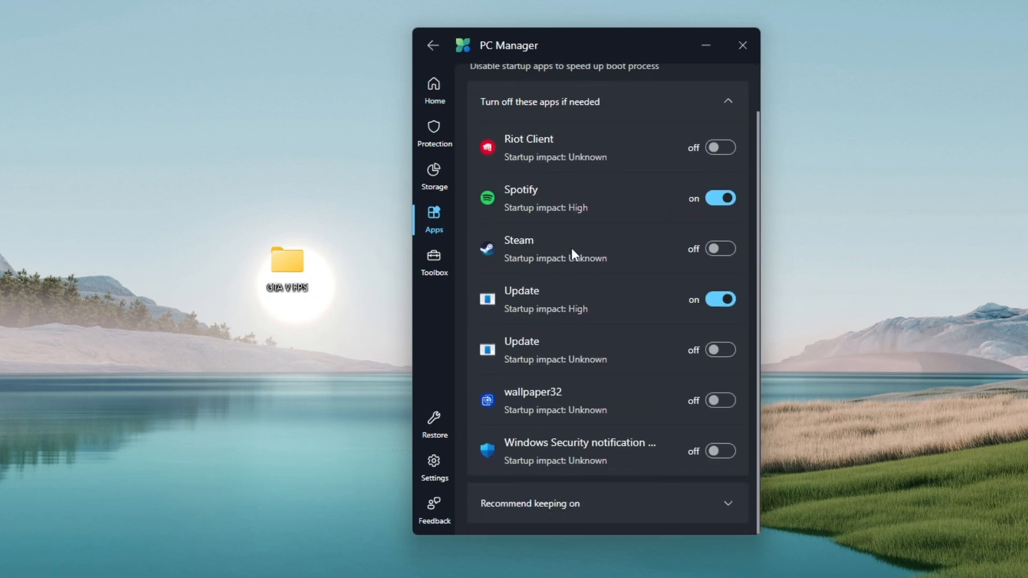
{"action": "scroll", "coordinate": [606, 339], "scroll_direction": "up", "scroll_amount": 2}
{"action": "left_click", "coordinate": [433, 45]}
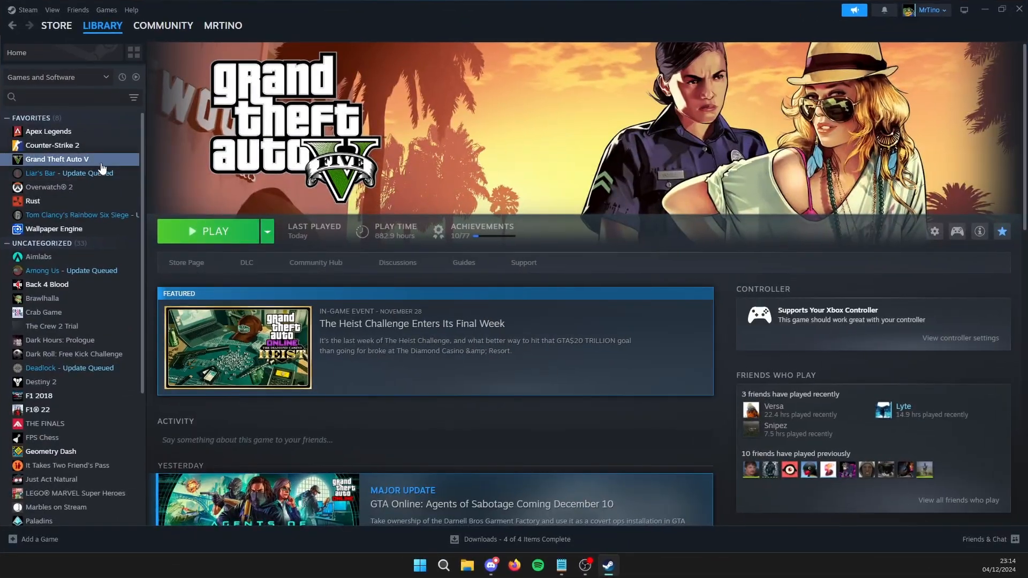
- In Steam, open Grand Theft Auto V's Installed Files properties and browse to its installation folder
{"action": "right_click", "coordinate": [105, 167]}
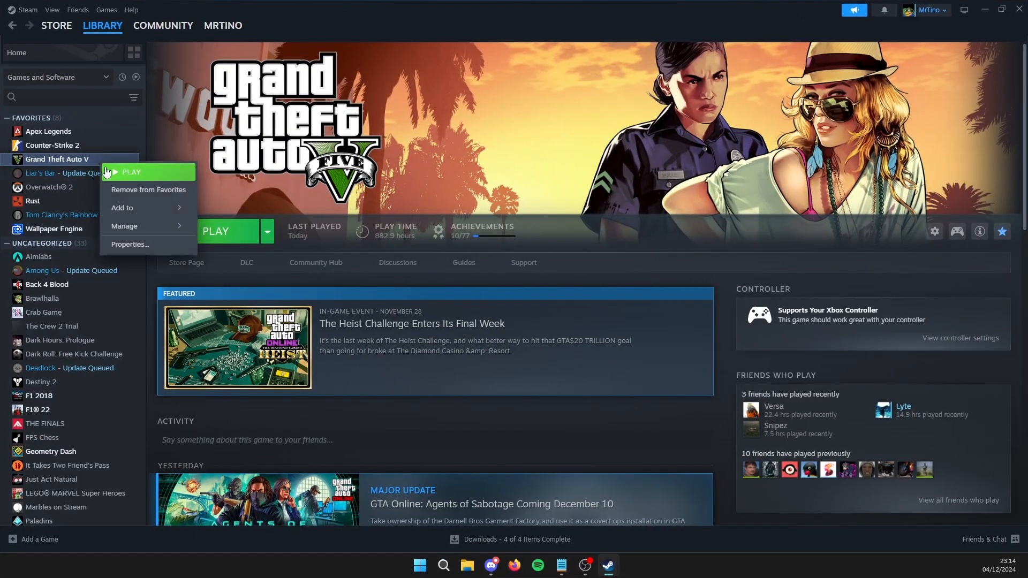
{"action": "left_click", "coordinate": [130, 244]}
{"action": "left_click_drag", "start_coordinate": [484, 133], "coordinate": [542, 155]}
{"action": "left_click", "coordinate": [404, 244]}
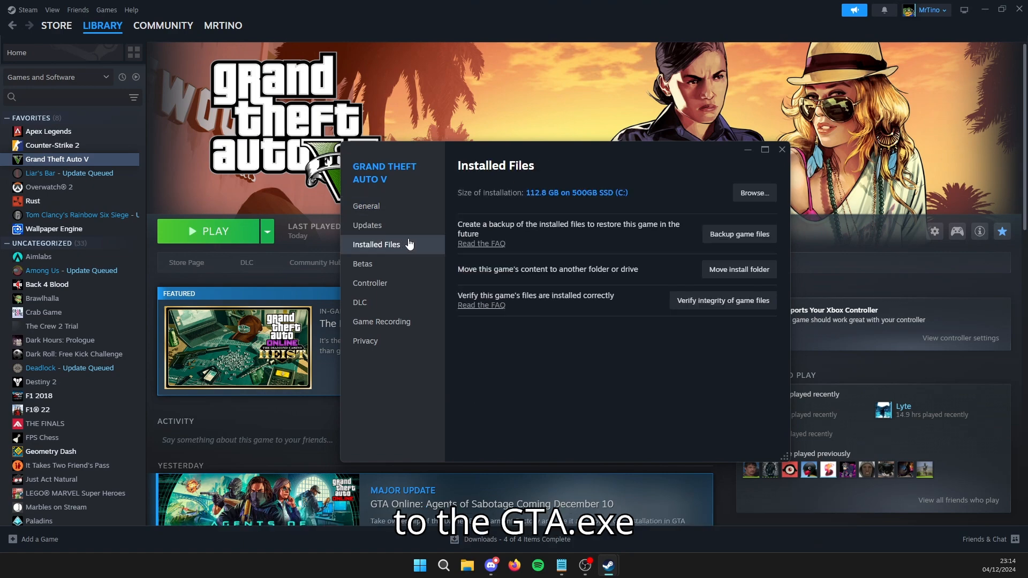
{"action": "left_click", "coordinate": [778, 193]}
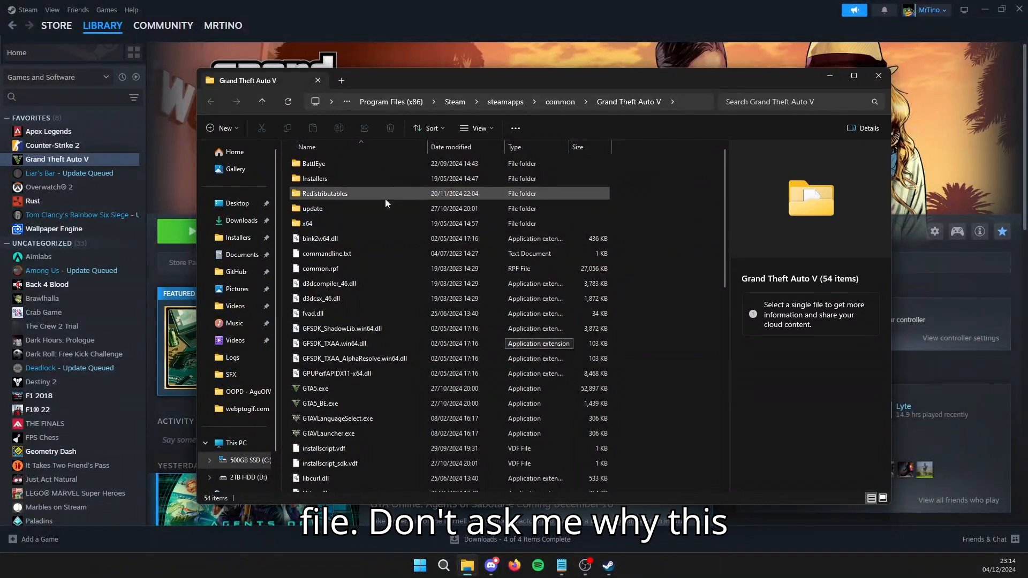
- Open the properties of GTA5.exe in the game folder and turn on Disable fullscreen optimizations in its compatibility settings
{"action": "scroll", "coordinate": [386, 257], "scroll_direction": "down", "scroll_amount": 3}
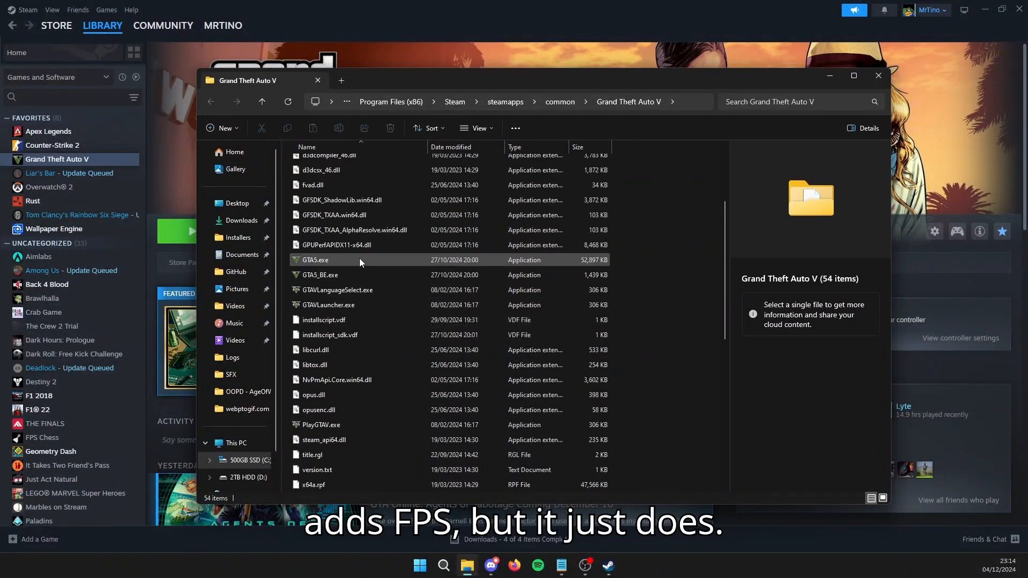
{"action": "left_click", "coordinate": [358, 260]}
{"action": "right_click", "coordinate": [349, 259]}
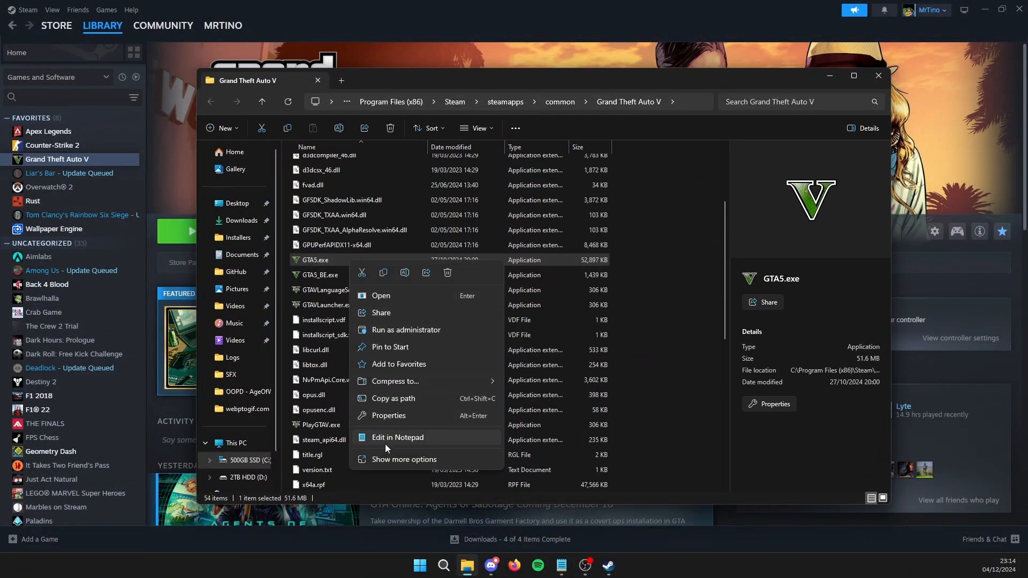
{"action": "left_click", "coordinate": [394, 418]}
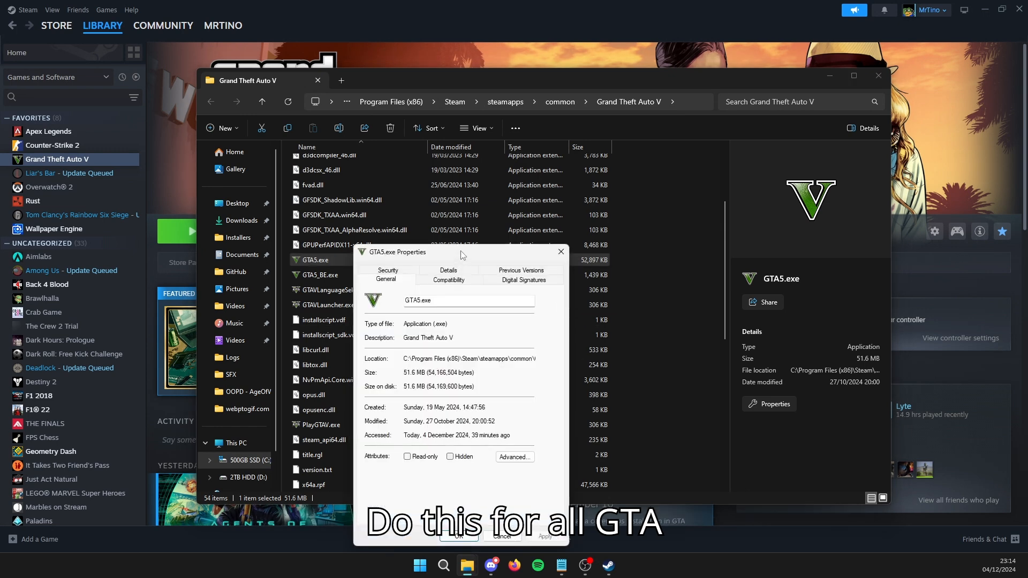
{"action": "left_click_drag", "start_coordinate": [460, 251], "coordinate": [373, 166]}
{"action": "left_click", "coordinate": [462, 191]}
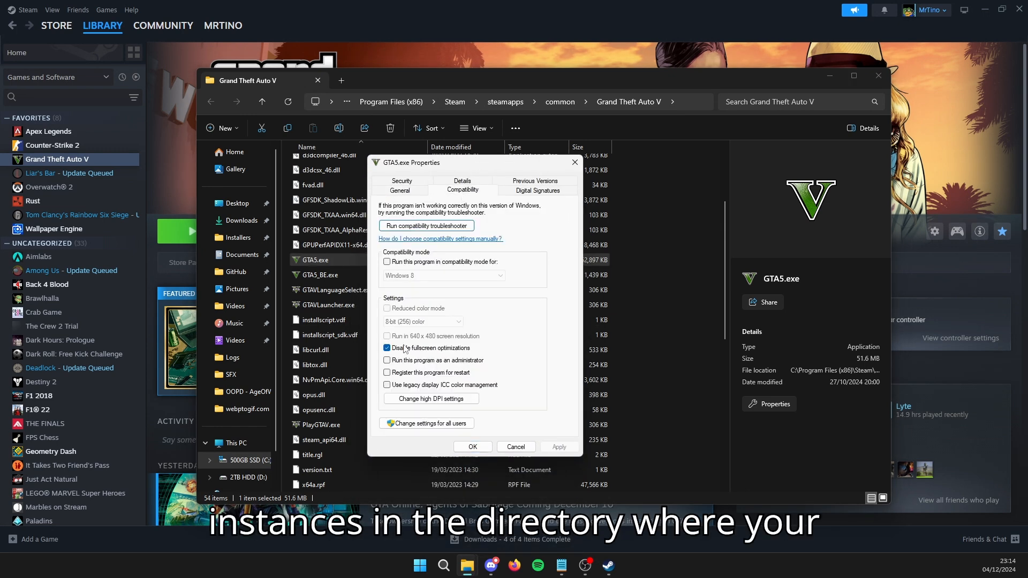
{"action": "left_click", "coordinate": [387, 348]}
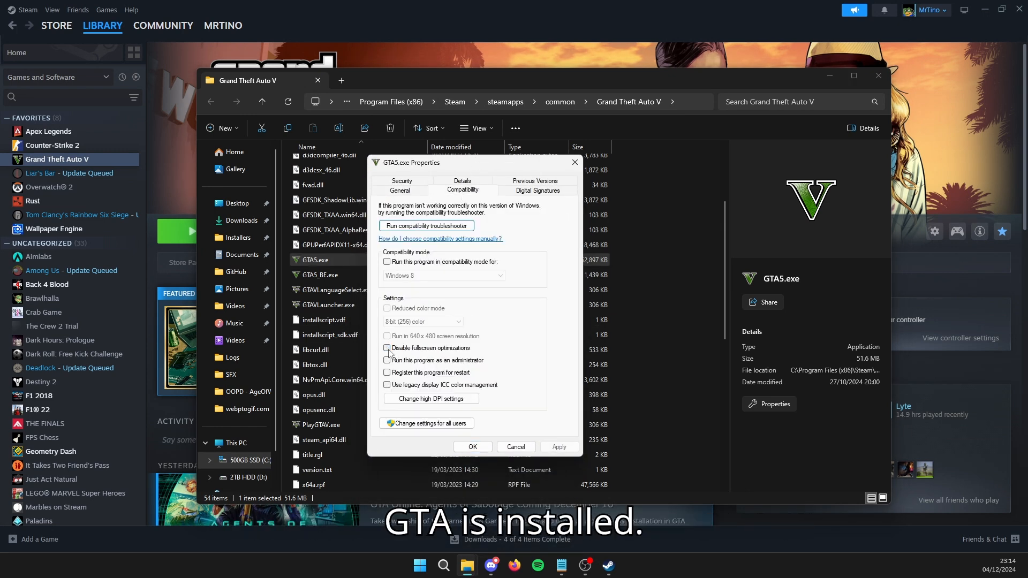
- Check that GTA5.exe overrides high DPI scaling with Application, and apply and close its properties
{"action": "left_click", "coordinate": [421, 400]}
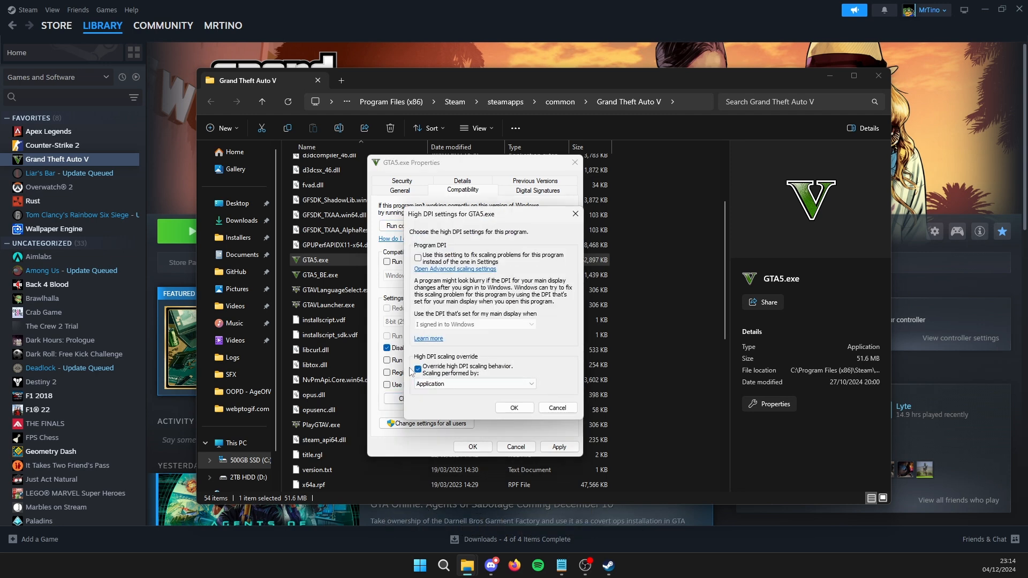
{"action": "left_click", "coordinate": [514, 408]}
{"action": "left_click", "coordinate": [559, 446]}
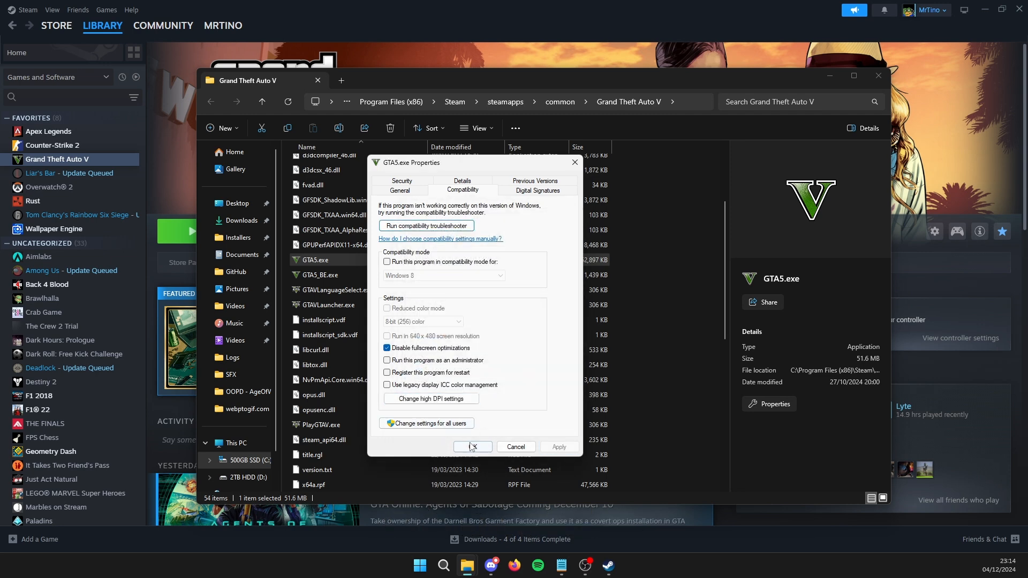
{"action": "left_click", "coordinate": [471, 446]}
- Open GTAVLauncher.exe's compatibility settings, confirm its high DPI settings, and apply the properties
{"action": "right_click", "coordinate": [336, 305]}
{"action": "left_click", "coordinate": [391, 455]}
{"action": "left_click", "coordinate": [419, 281]}
{"action": "left_click", "coordinate": [402, 488]}
{"action": "left_click", "coordinate": [487, 498]}
{"action": "left_click", "coordinate": [531, 536]}
{"action": "left_click", "coordinate": [445, 537]}
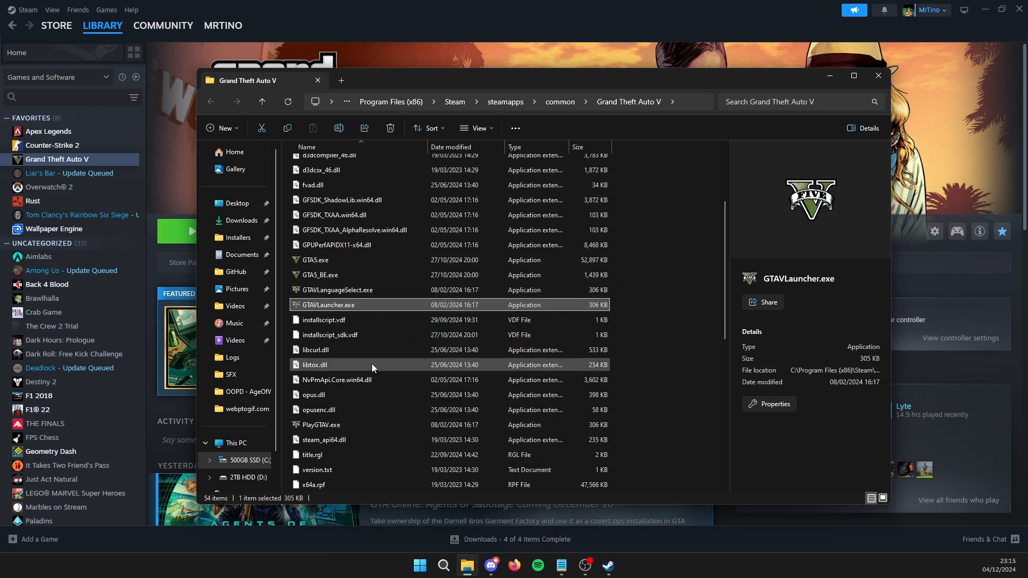
- Confirm the compatibility settings of the remaining game executable further down the folder and close the game's Steam properties window
{"action": "scroll", "coordinate": [371, 359], "scroll_direction": "down", "scroll_amount": 1}
{"action": "right_click", "coordinate": [369, 379]}
{"action": "left_click", "coordinate": [343, 323]}
{"action": "left_click", "coordinate": [423, 279]}
{"action": "left_click", "coordinate": [430, 537]}
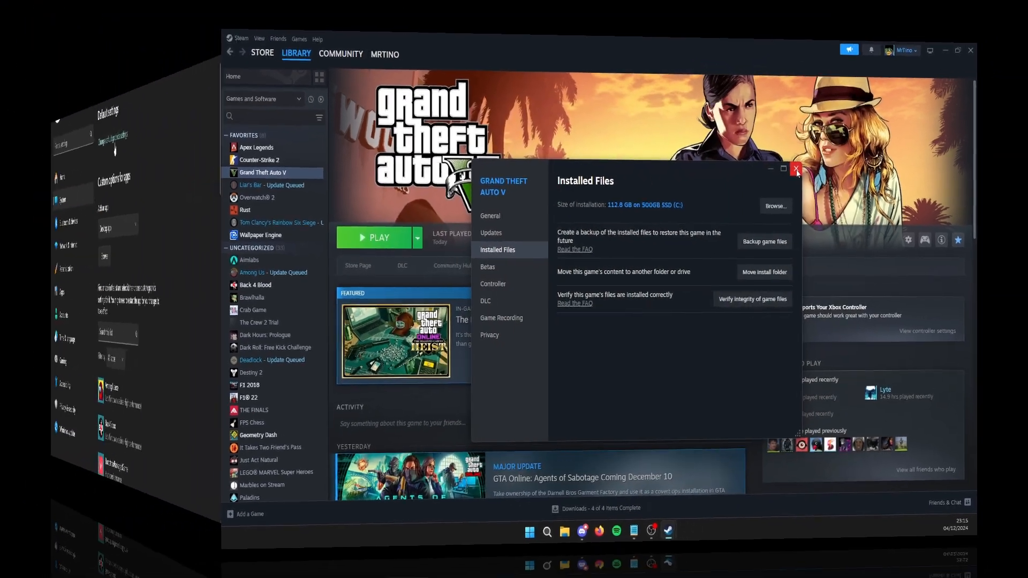
{"action": "left_click", "coordinate": [787, 157]}
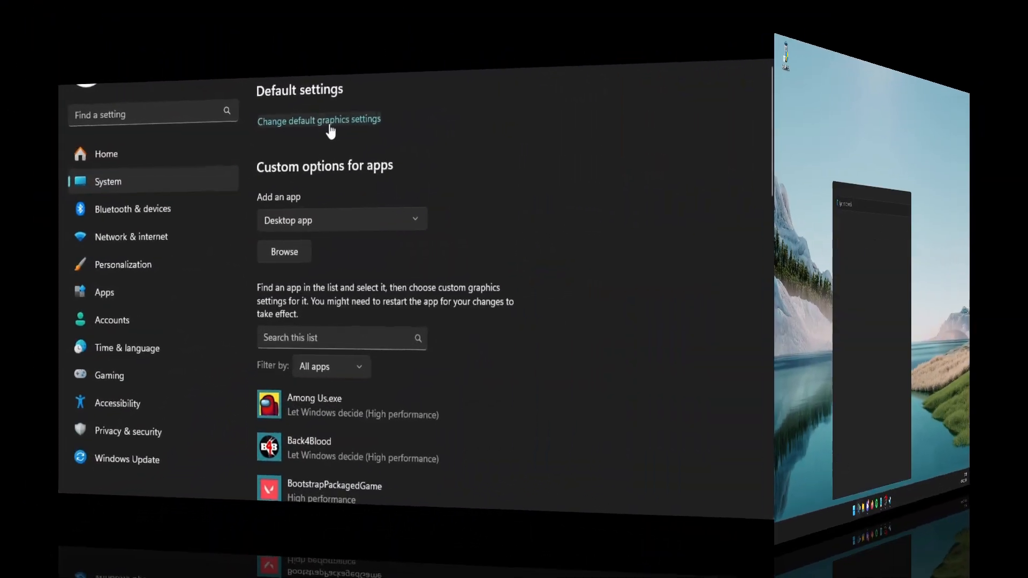
- In Windows Settings, check the default graphics settings, and search for "game" to open the Game Mode settings
{"action": "left_click", "coordinate": [327, 127]}
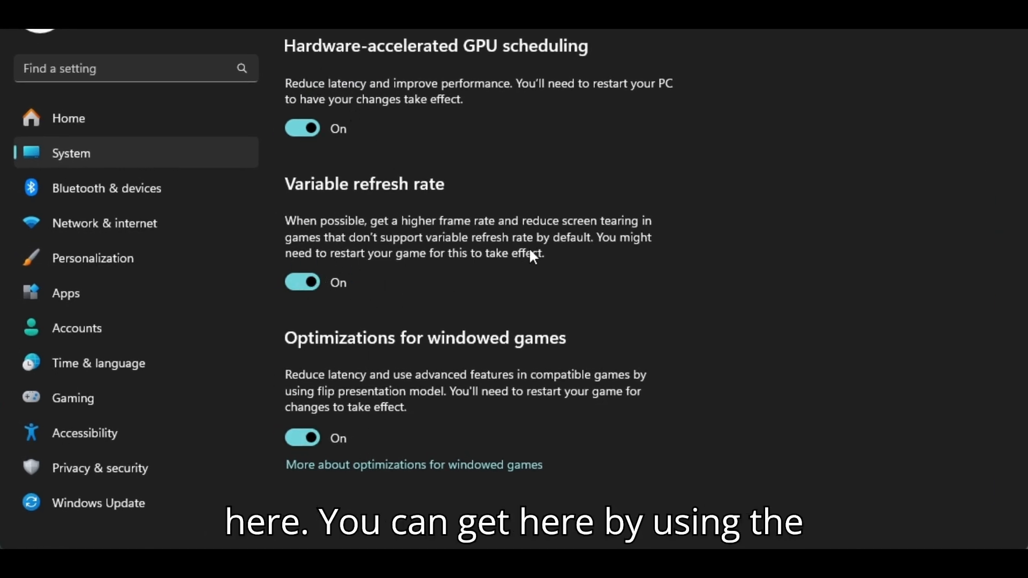
{"action": "left_click", "coordinate": [160, 67]}
{"action": "type", "text": "game"}
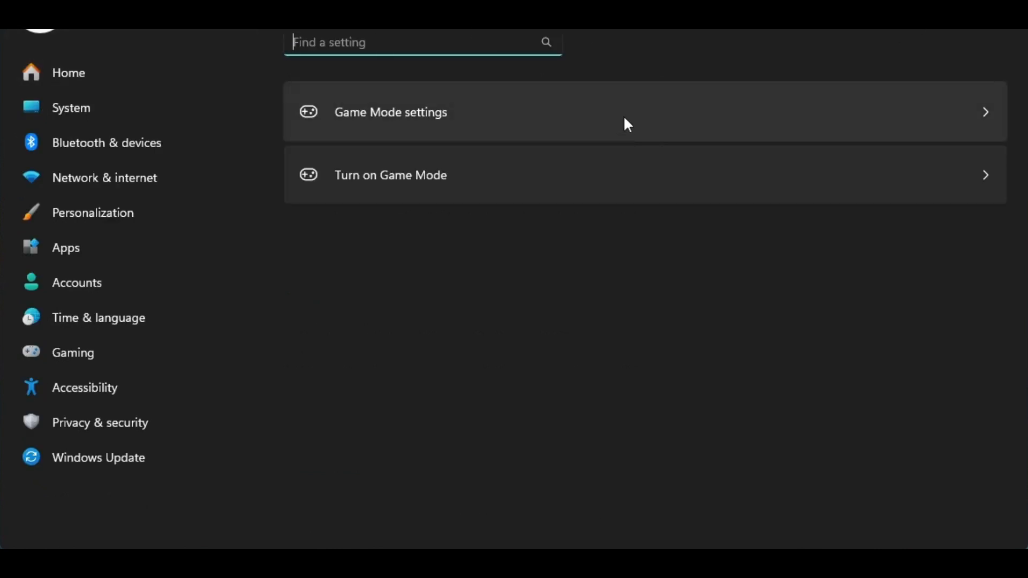
{"action": "left_click", "coordinate": [625, 119]}
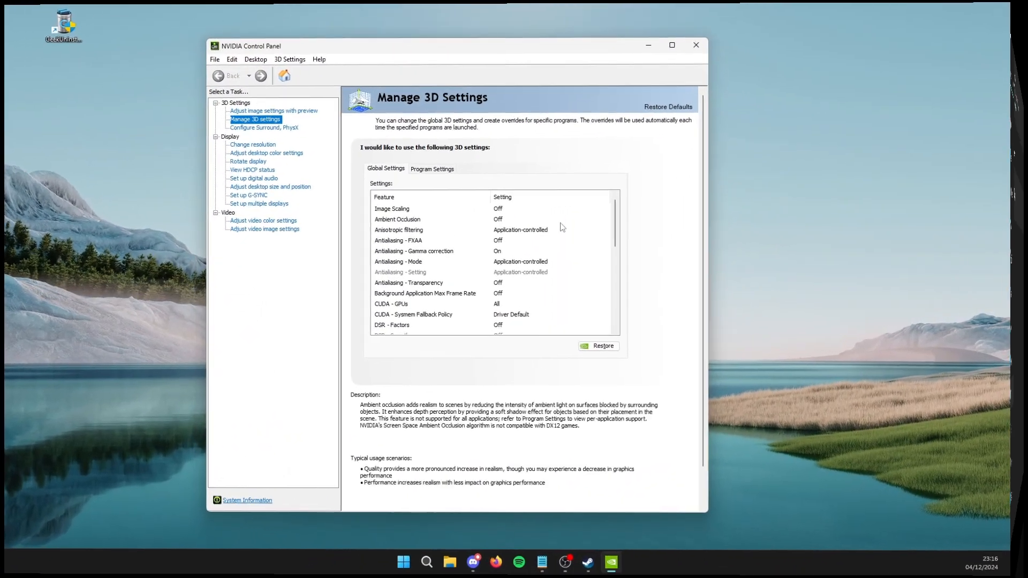
- In NVIDIA Control Panel, review all global 3D settings down to the Vulkan/OpenGL present method
{"action": "left_click_drag", "start_coordinate": [630, 218], "coordinate": [633, 283]}
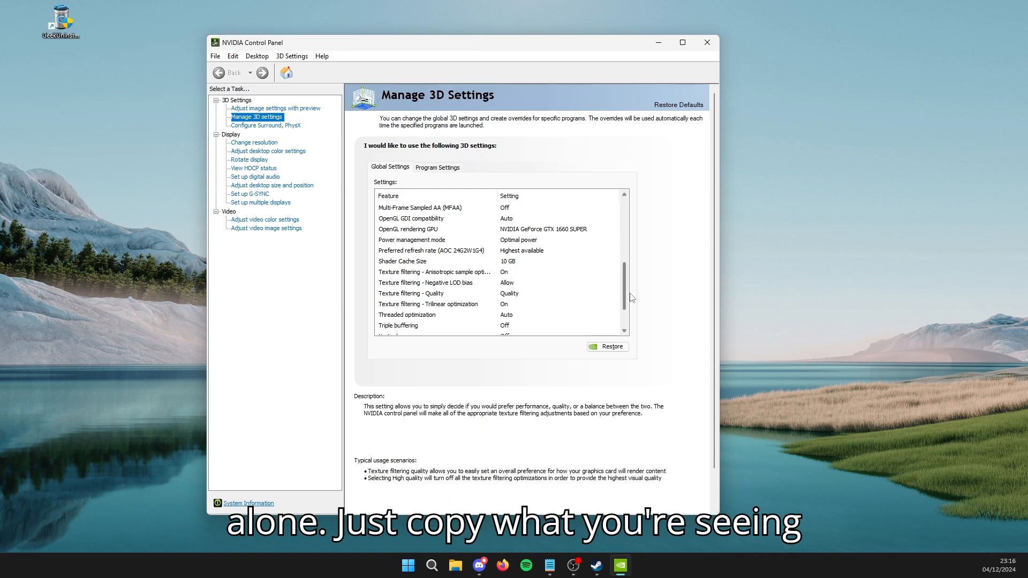
{"action": "left_click_drag", "start_coordinate": [626, 293], "coordinate": [627, 313]}
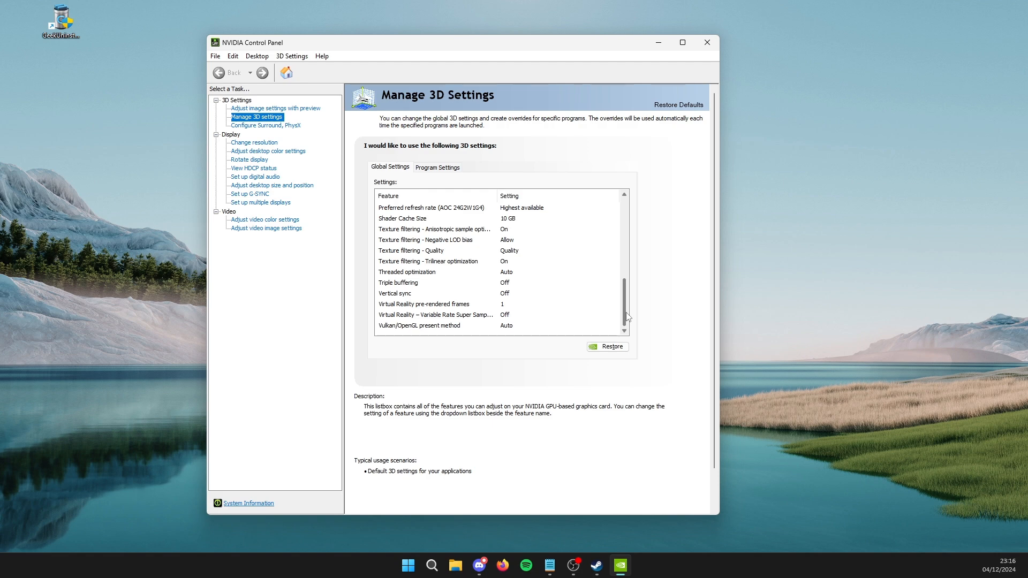
- Review Grand Theft Auto V's program-specific 3D settings, inspecting the Max Frame Rate options without changing them
{"action": "left_click", "coordinate": [438, 168]}
{"action": "scroll", "coordinate": [440, 302], "scroll_direction": "down", "scroll_amount": 2}
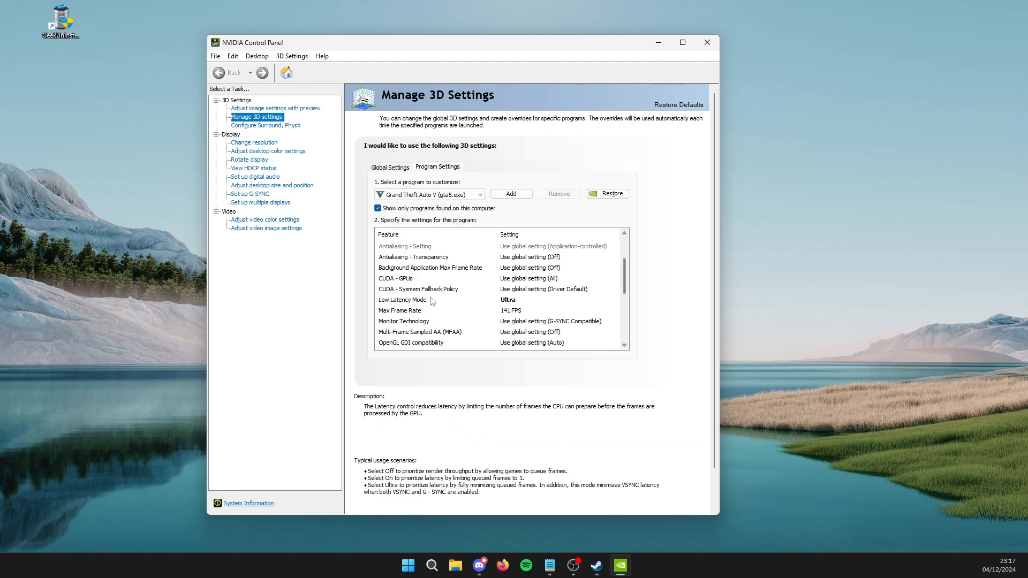
{"action": "left_click", "coordinate": [518, 311]}
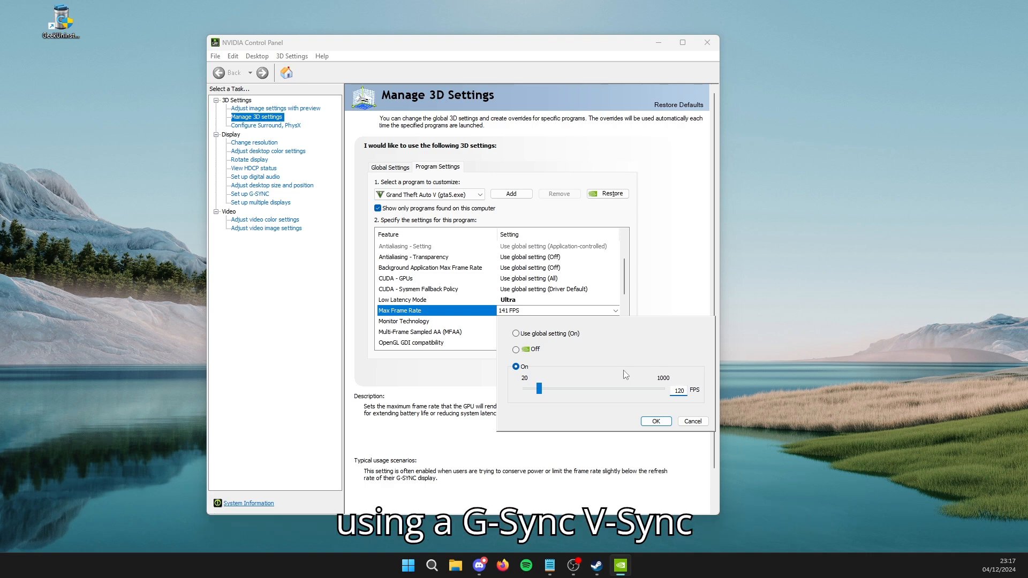
{"action": "left_click", "coordinate": [689, 422]}
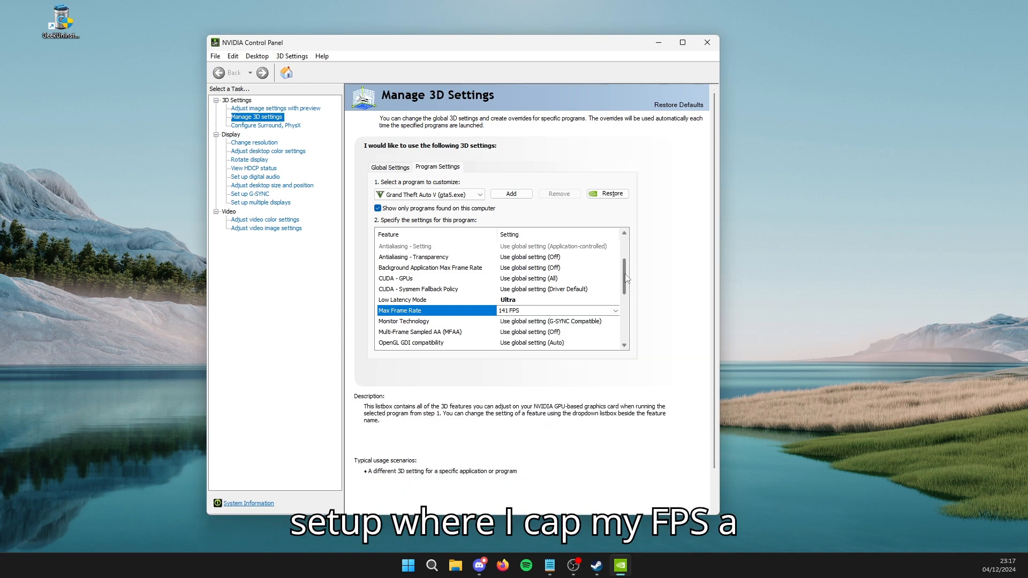
{"action": "scroll", "coordinate": [629, 289], "scroll_direction": "down", "scroll_amount": 1}
{"action": "scroll", "coordinate": [630, 289], "scroll_direction": "down", "scroll_amount": 2}
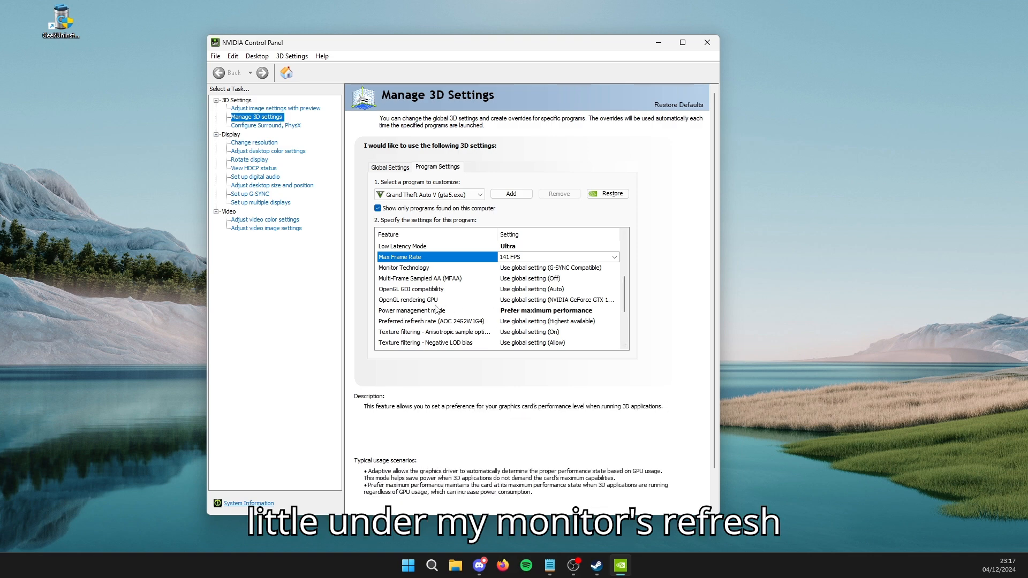
{"action": "scroll", "coordinate": [630, 300], "scroll_direction": "down", "scroll_amount": 3}
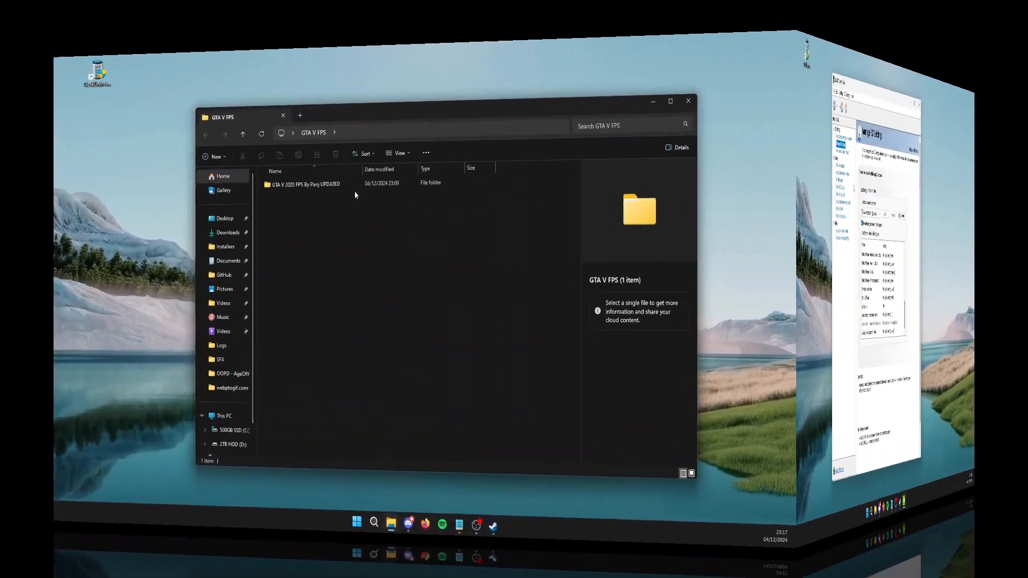
- In File Explorer, open the GTA V 2020 FPS pack's commandlines folder and its "1 (Recommended for MOST pcs)" subfolder
{"action": "double_click", "coordinate": [348, 185]}
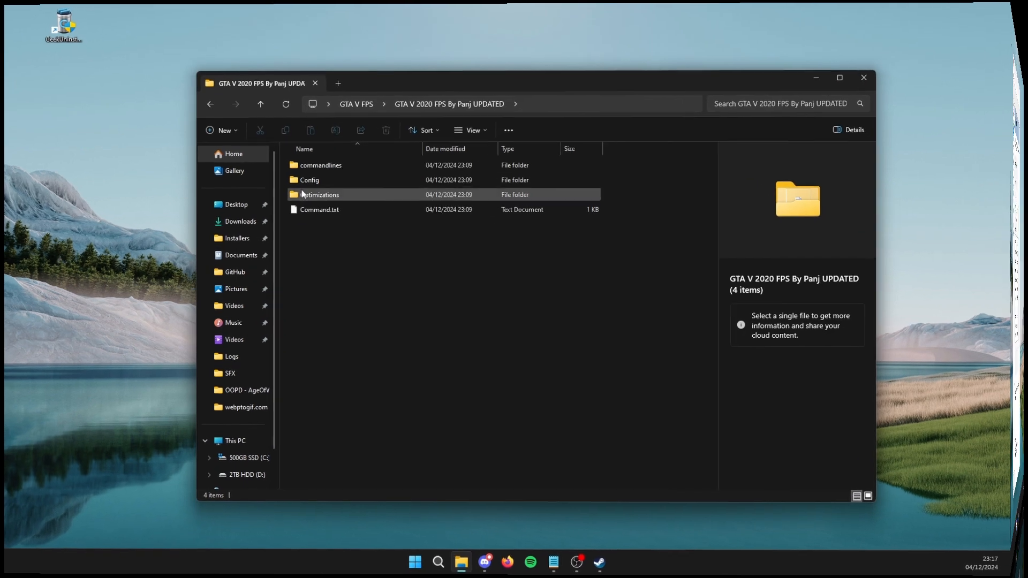
{"action": "double_click", "coordinate": [335, 166]}
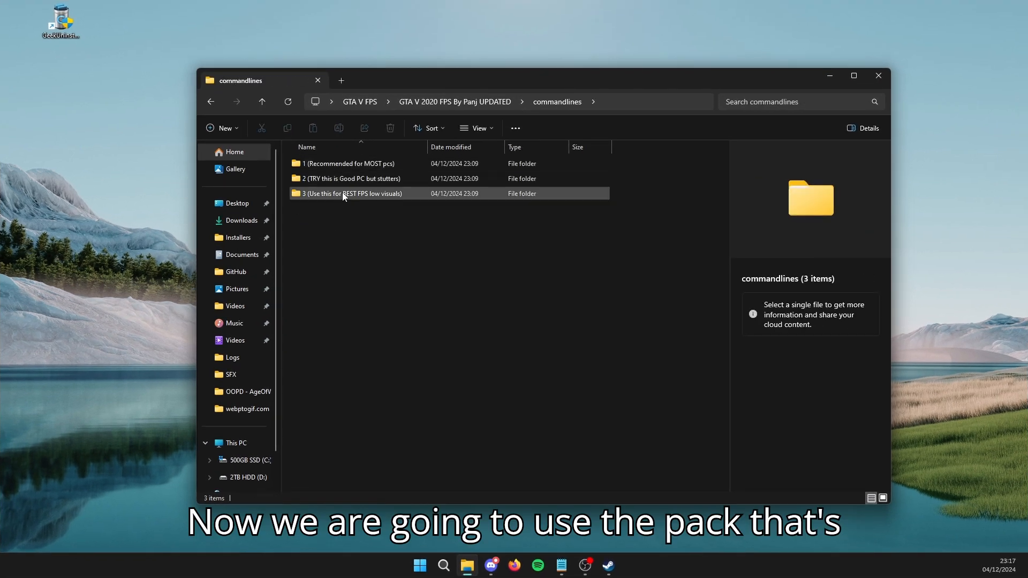
{"action": "double_click", "coordinate": [388, 167]}
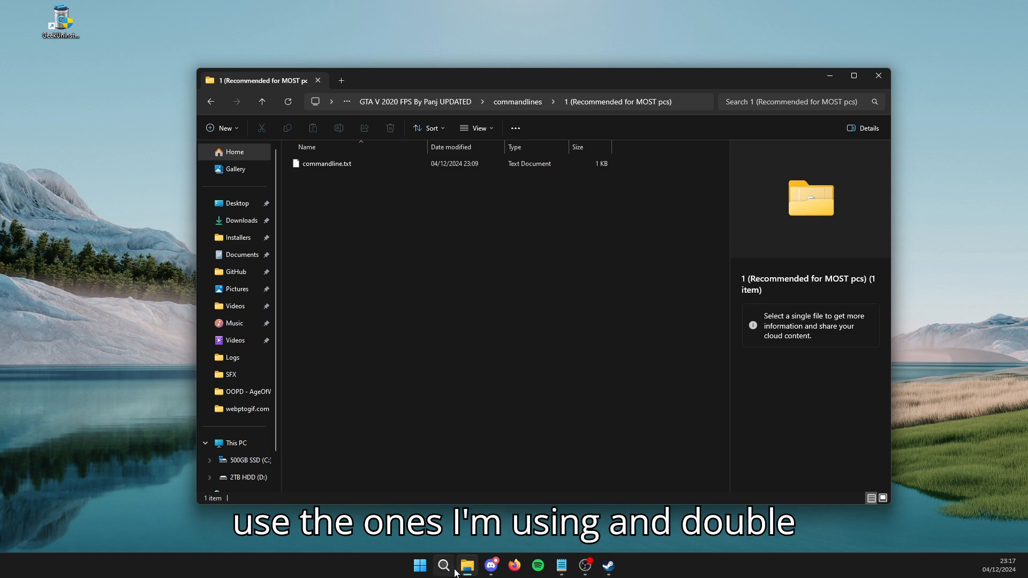
- Switch to Steam, browse Grand Theft Auto V's installed files to open the game folder again, and minimize Steam
{"action": "left_click", "coordinate": [608, 565]}
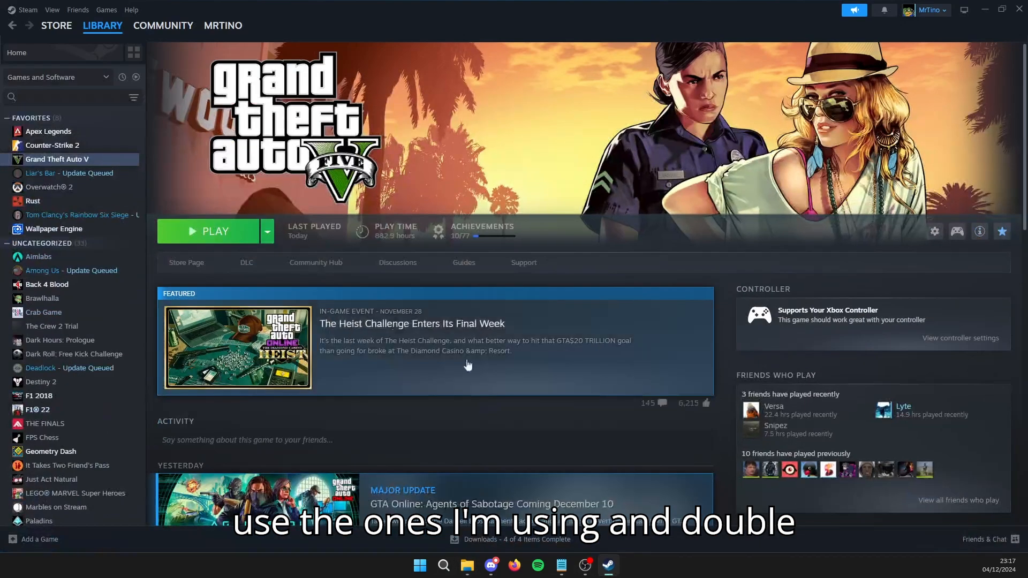
{"action": "left_click", "coordinate": [268, 233]}
{"action": "right_click", "coordinate": [71, 163]}
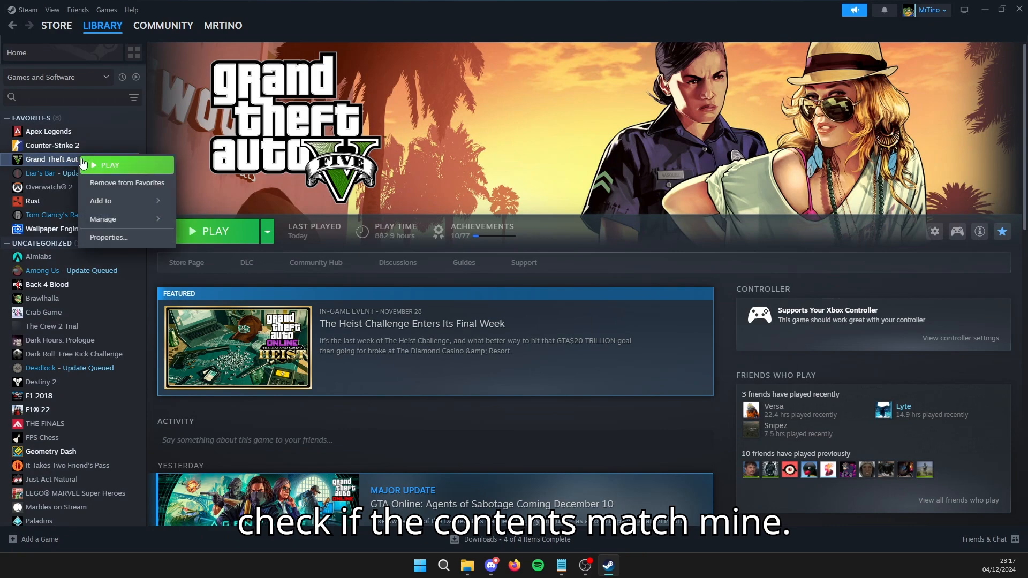
{"action": "left_click", "coordinate": [110, 238]}
{"action": "left_click", "coordinate": [353, 221]}
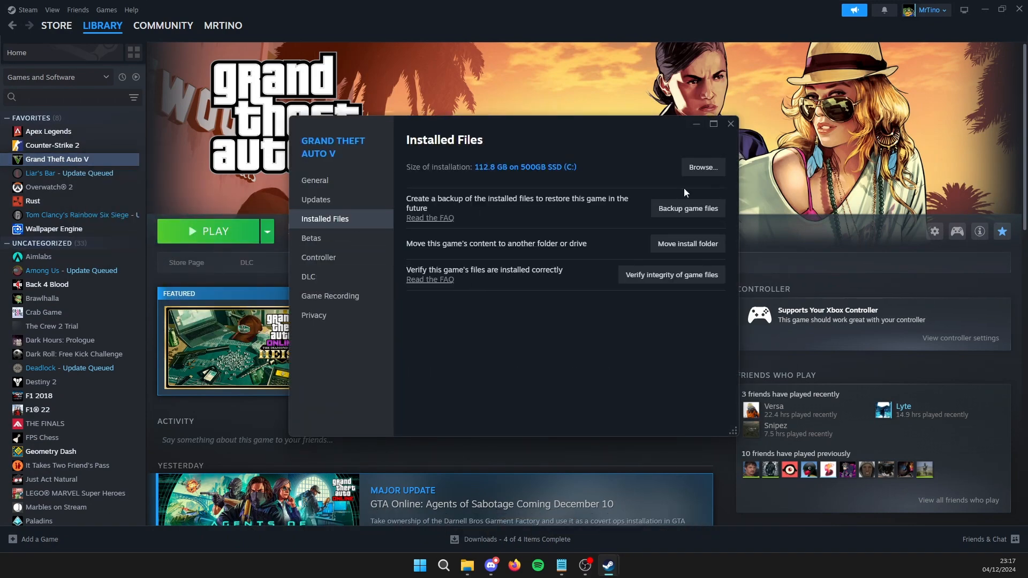
{"action": "left_click", "coordinate": [701, 167]}
{"action": "left_click", "coordinate": [984, 9]}
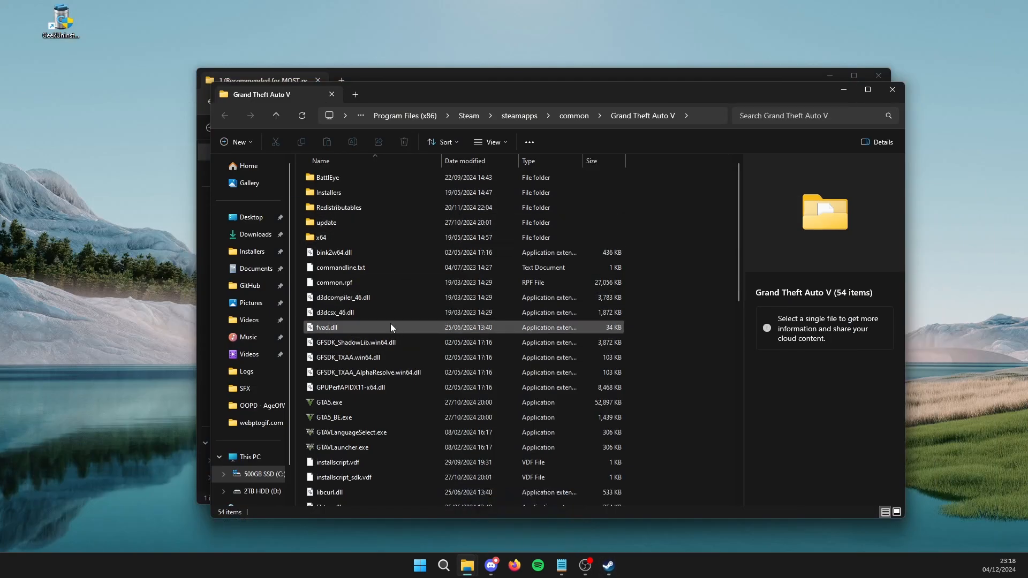
- Open commandline.txt from the Grand Theft Auto V folder and examine its launch parameters
{"action": "double_click", "coordinate": [345, 267]}
{"action": "triple_click", "coordinate": [369, 273]}
{"action": "left_click_drag", "start_coordinate": [368, 270], "coordinate": [271, 140]}
{"action": "left_click", "coordinate": [413, 258]}
{"action": "left_click", "coordinate": [391, 293]}
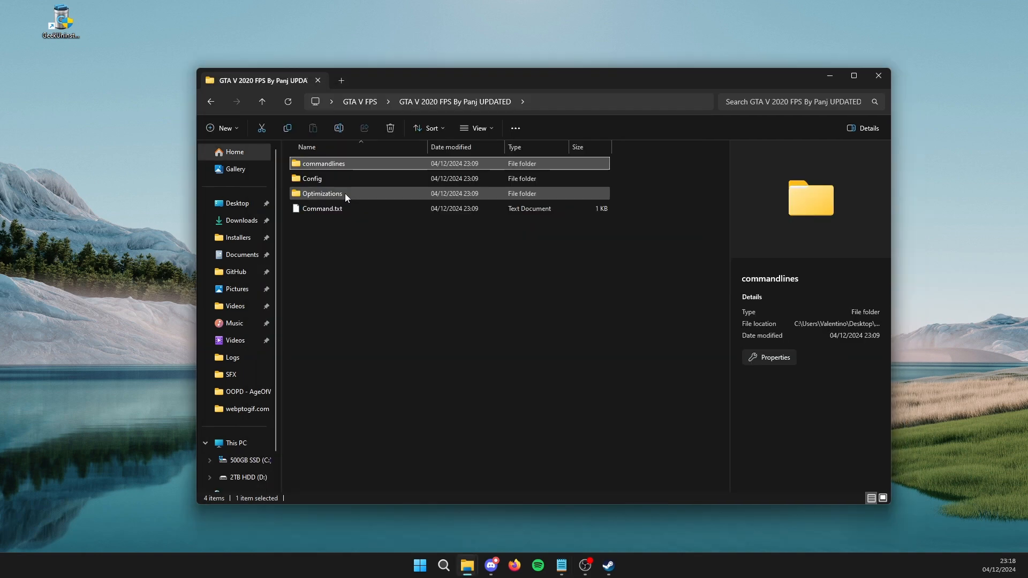
- Open the pack's Low end settings folder under Config, and open settings.xml from Documents > Rockstar Games > GTA V
{"action": "double_click", "coordinate": [351, 180]}
{"action": "double_click", "coordinate": [360, 178]}
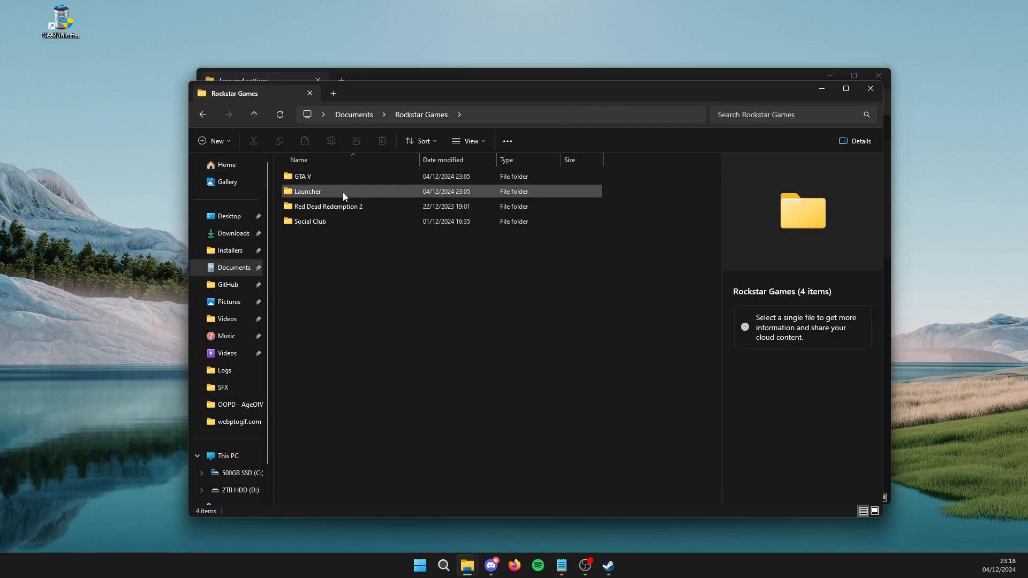
{"action": "double_click", "coordinate": [342, 178]}
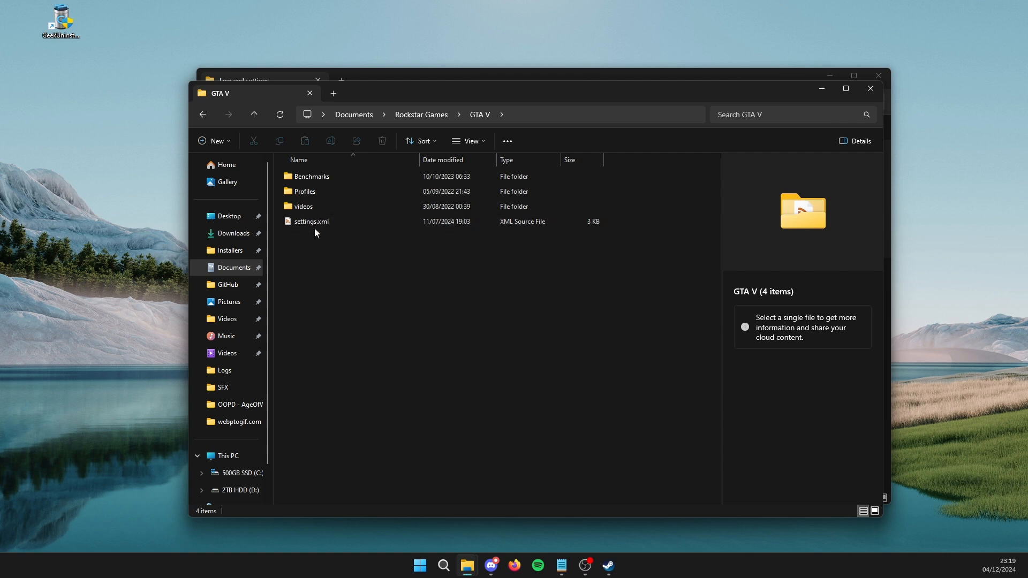
{"action": "double_click", "coordinate": [352, 220]}
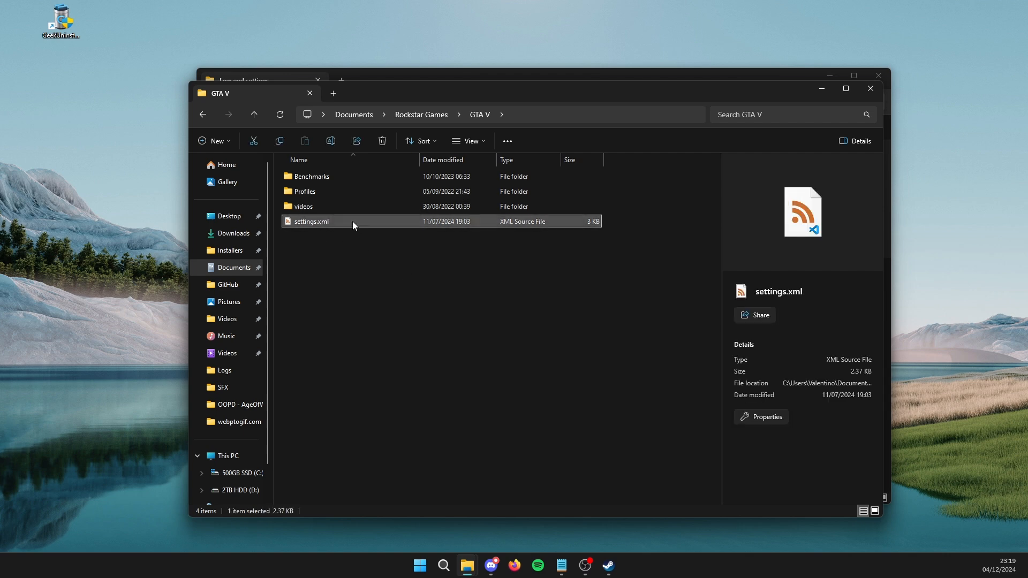
- In settings.xml, examine the graphics, system and audio values that can be replaced, and the video and VideoCardDescription entries to keep
{"action": "left_click_drag", "start_coordinate": [268, 162], "coordinate": [123, 164]}
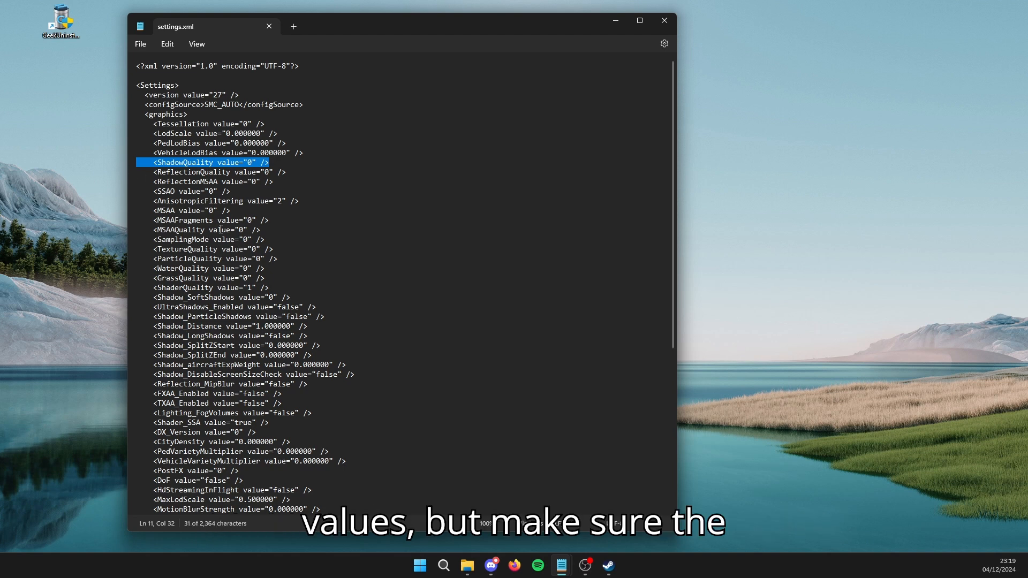
{"action": "left_click", "coordinate": [270, 165]}
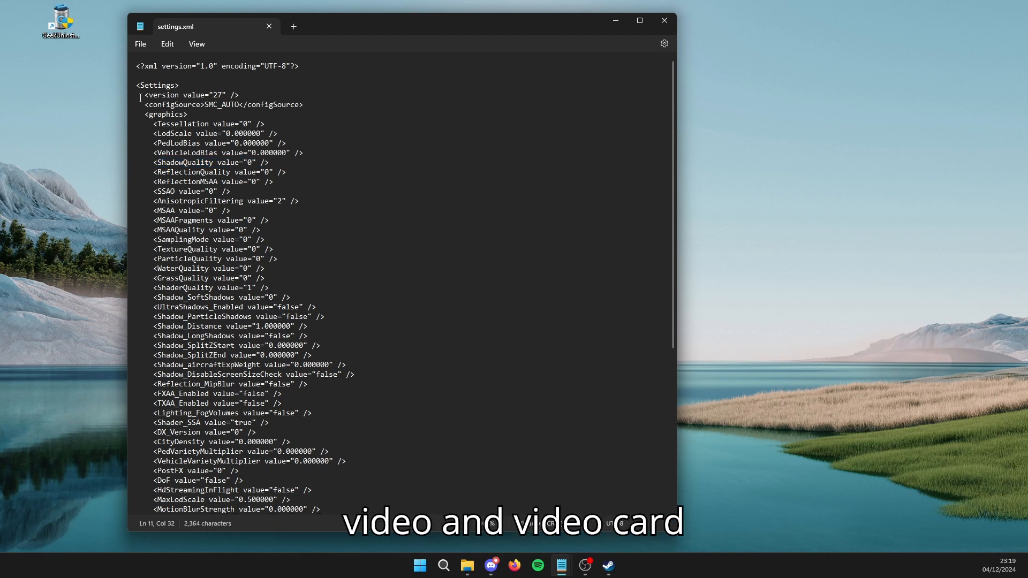
{"action": "left_click_drag", "start_coordinate": [136, 85], "coordinate": [203, 336]}
{"action": "scroll", "coordinate": [251, 177], "scroll_direction": "down", "scroll_amount": 7}
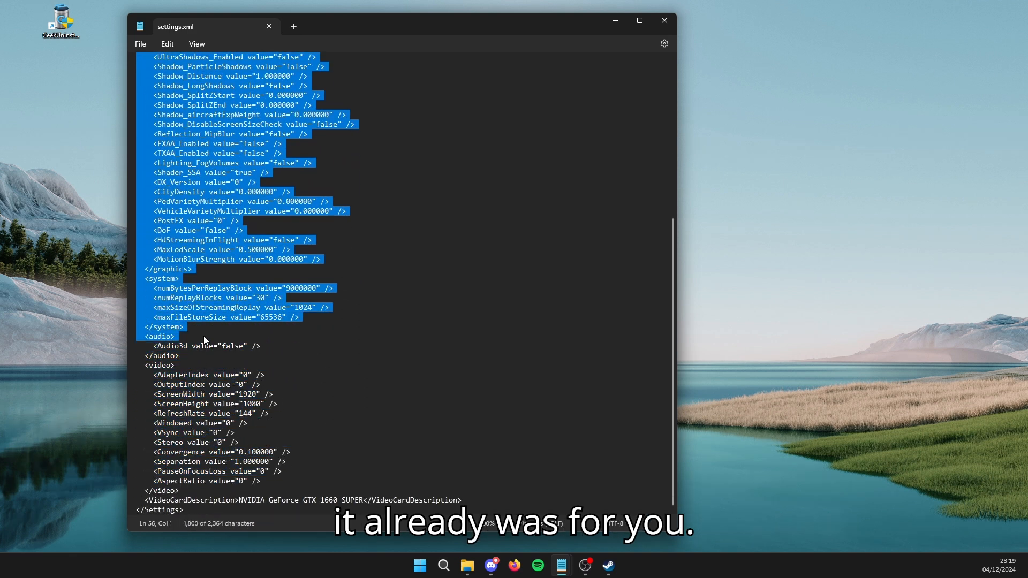
{"action": "left_click", "coordinate": [347, 372]}
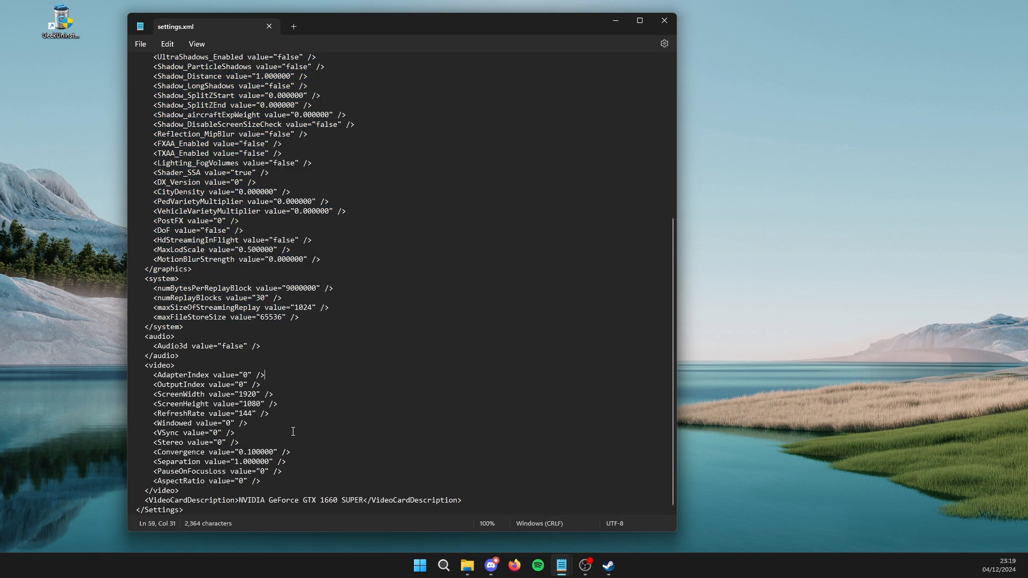
- Review settings.xml from the VideoCardDescription entry up to the graphics section, highlighting the AnisotropicFiltering line
{"action": "triple_click", "coordinate": [239, 500]}
{"action": "left_click", "coordinate": [233, 491]}
{"action": "scroll", "coordinate": [279, 453], "scroll_direction": "up", "scroll_amount": 1}
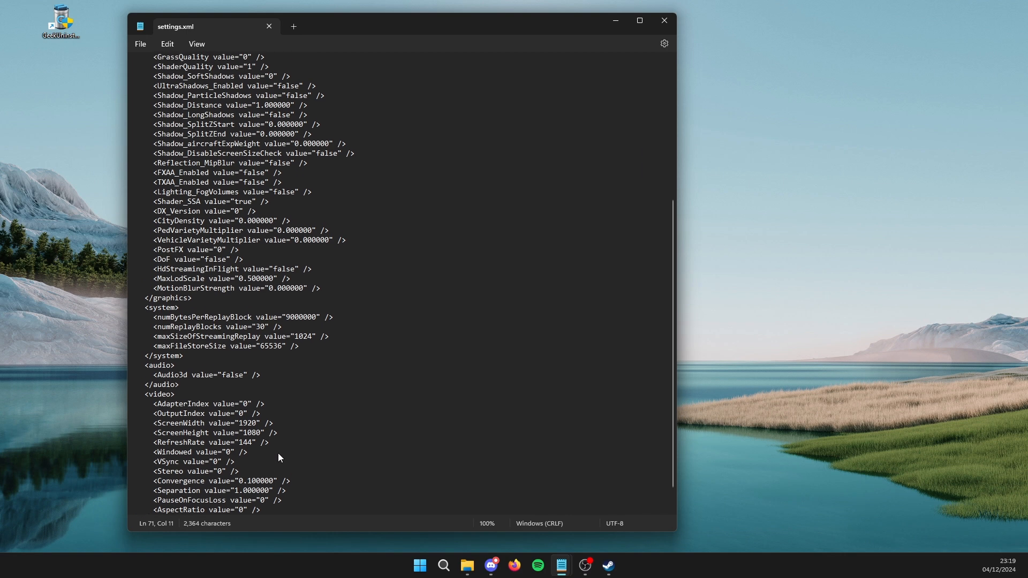
{"action": "scroll", "coordinate": [279, 454], "scroll_direction": "up", "scroll_amount": 2}
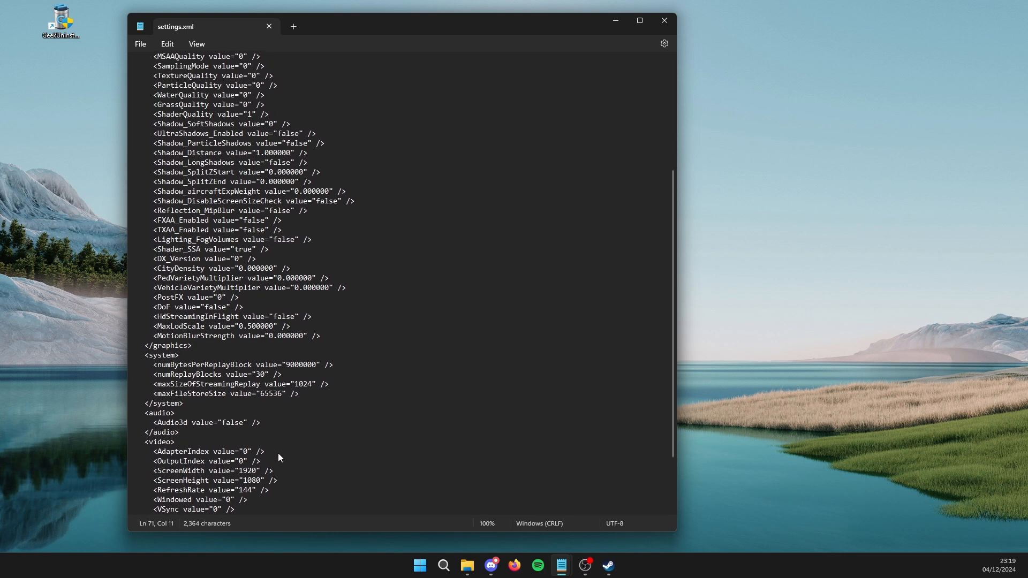
{"action": "scroll", "coordinate": [278, 453], "scroll_direction": "up", "scroll_amount": 3}
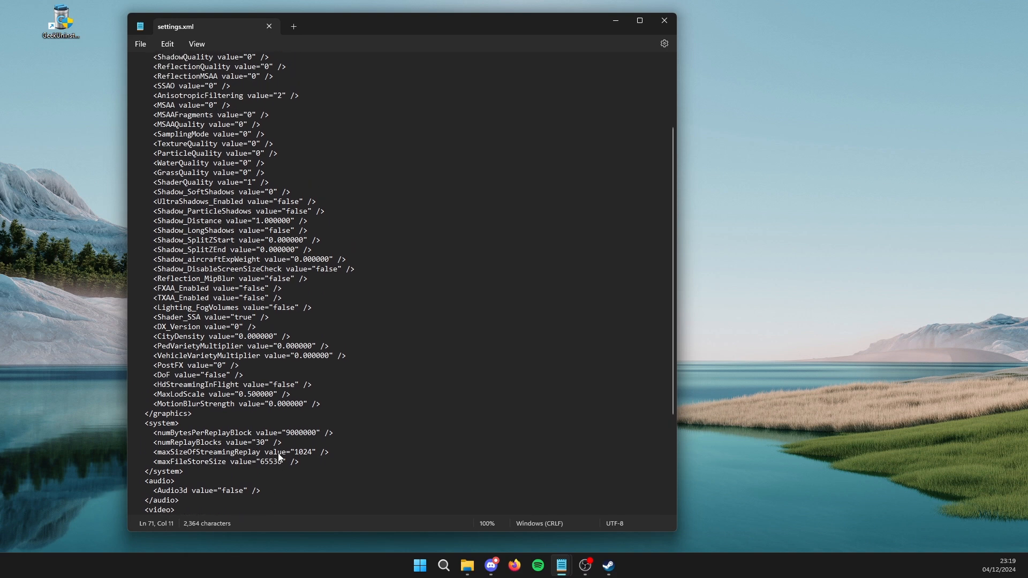
{"action": "scroll", "coordinate": [277, 453], "scroll_direction": "up", "scroll_amount": 2}
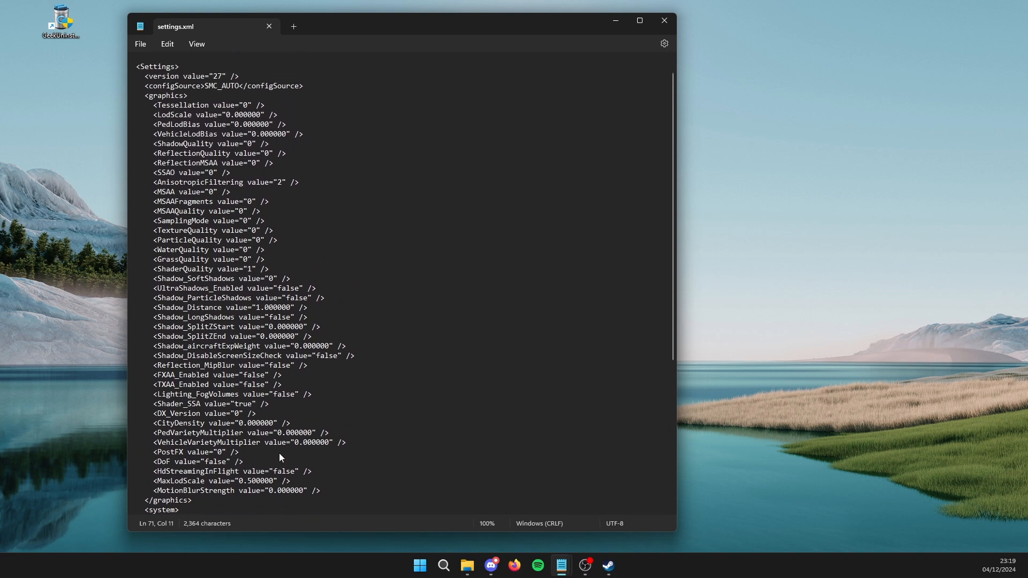
{"action": "scroll", "coordinate": [278, 453], "scroll_direction": "up", "scroll_amount": 1}
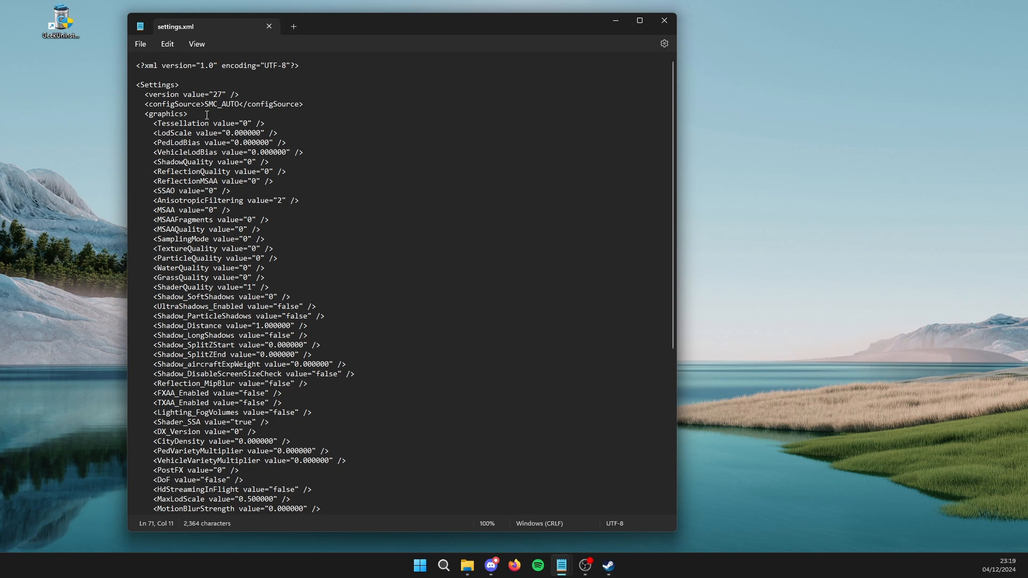
{"action": "left_click_drag", "start_coordinate": [291, 202], "coordinate": [127, 199]}
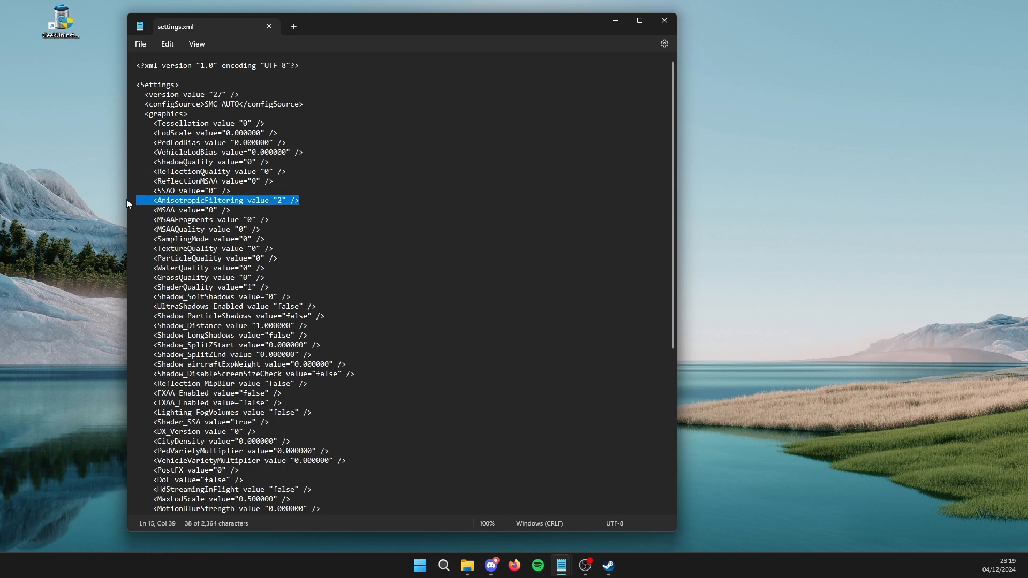
{"action": "left_click", "coordinate": [282, 297]}
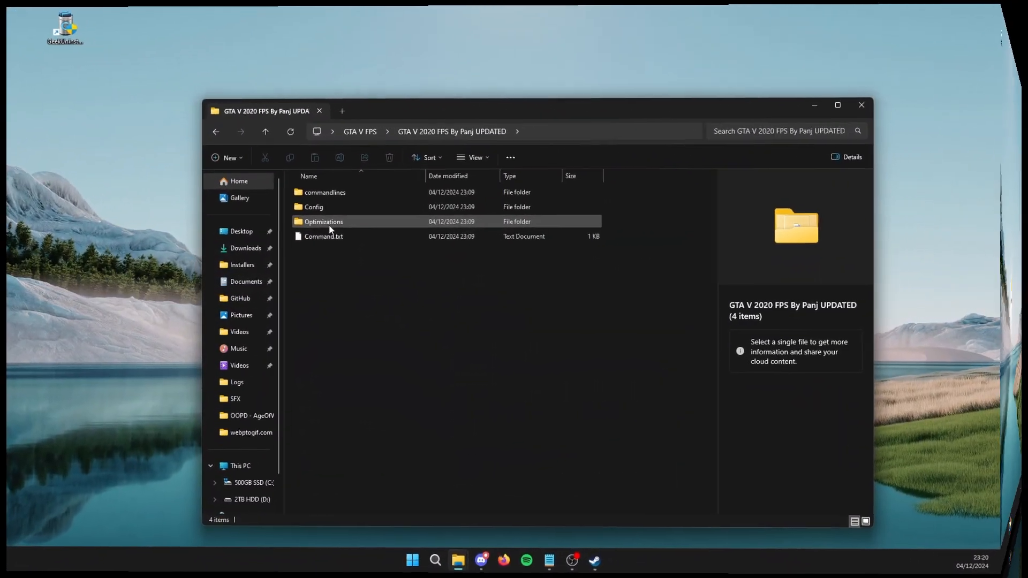
- Open the pack's Optimizations folder and examine the registry files in Reg Optimization Fixes and the GTA V Process priority folder
{"action": "left_click", "coordinate": [321, 226]}
{"action": "double_click", "coordinate": [344, 223]}
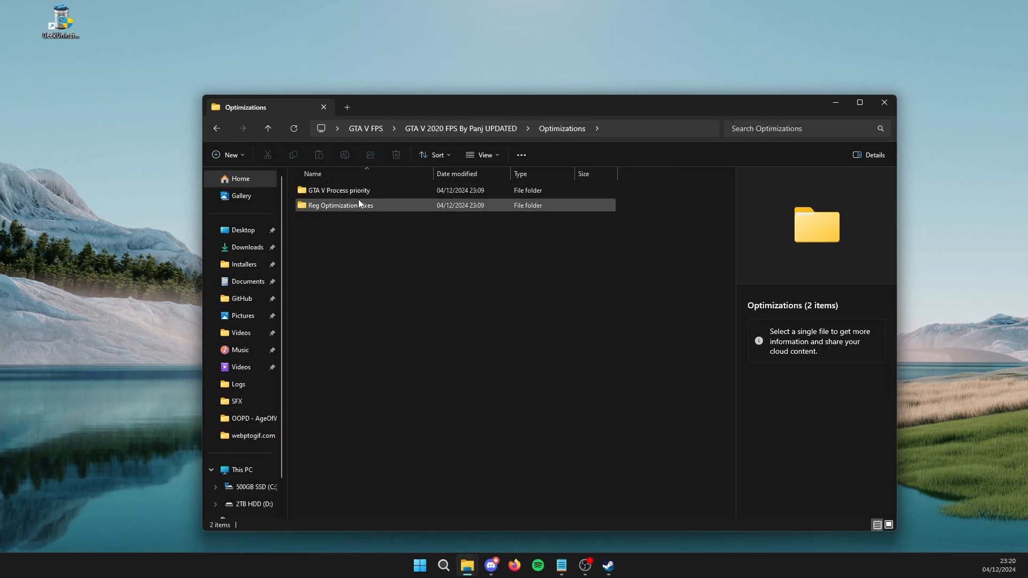
{"action": "double_click", "coordinate": [359, 206]}
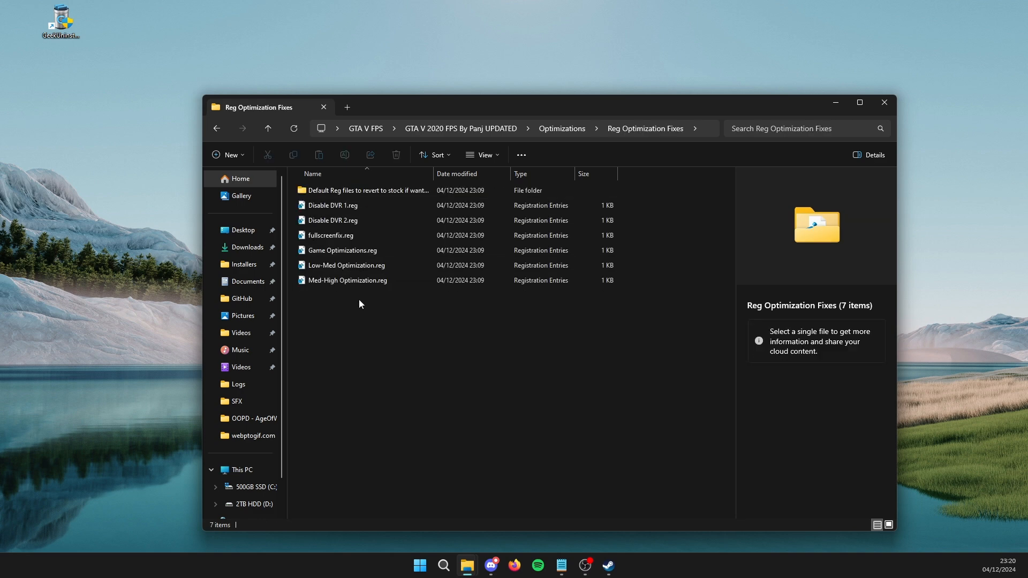
{"action": "left_click_drag", "start_coordinate": [382, 323], "coordinate": [417, 205]}
{"action": "left_click", "coordinate": [435, 317]}
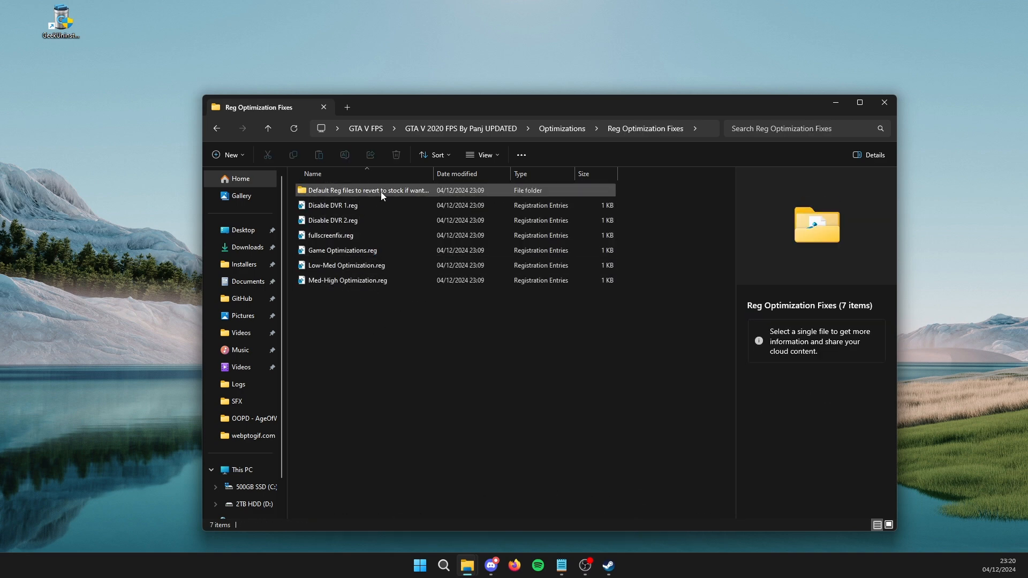
{"action": "left_click", "coordinate": [568, 129]}
{"action": "double_click", "coordinate": [381, 191]}
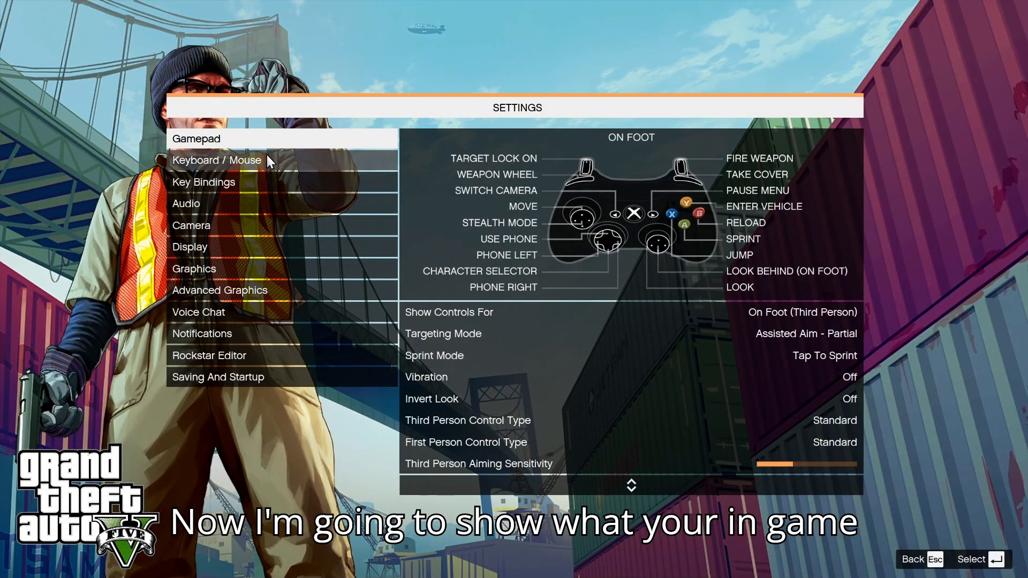
- In GTA V's settings, examine all Graphics options from DirectX Version to Ambient Occlusion, and open the Advanced Graphics options
{"action": "left_click", "coordinate": [216, 268]}
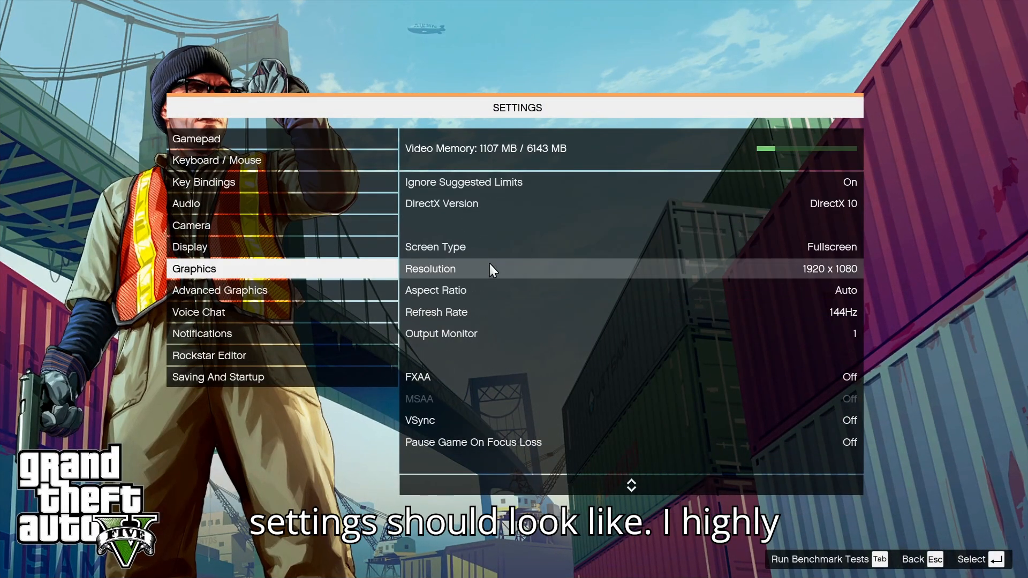
{"action": "left_click", "coordinate": [324, 266]}
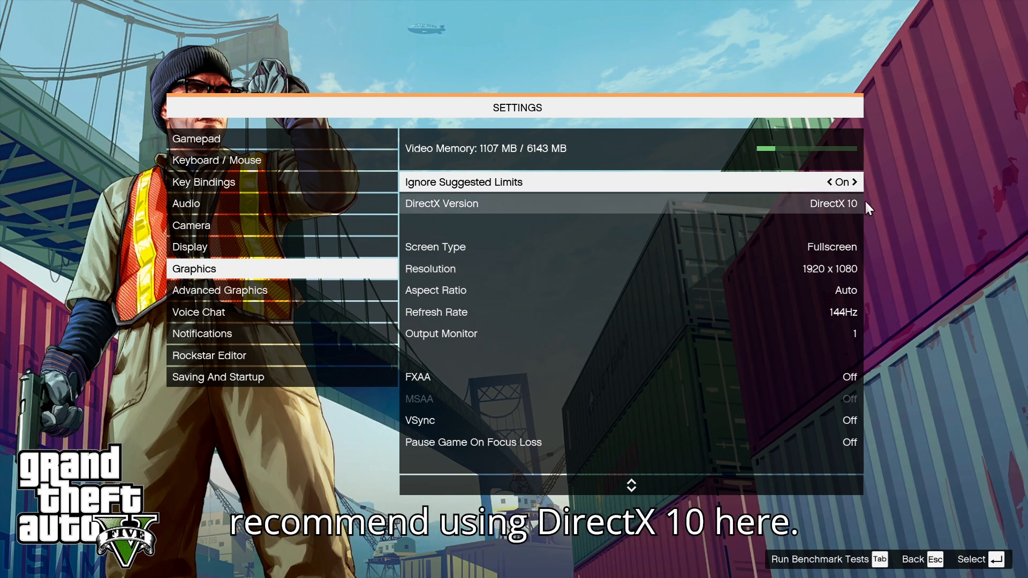
{"action": "scroll", "coordinate": [741, 248], "scroll_direction": "down", "scroll_amount": 6}
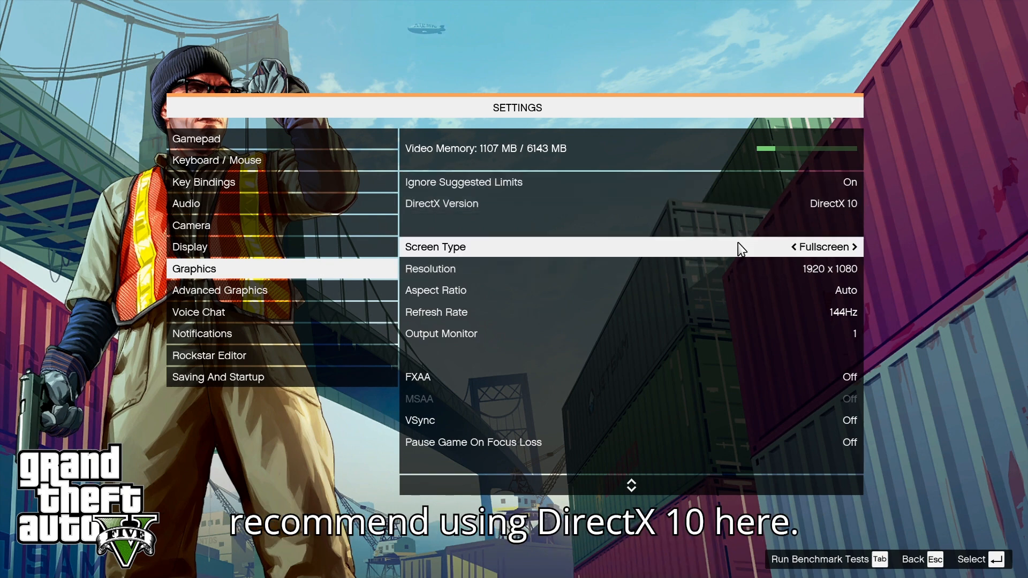
{"action": "scroll", "coordinate": [685, 337], "scroll_direction": "down", "scroll_amount": 8}
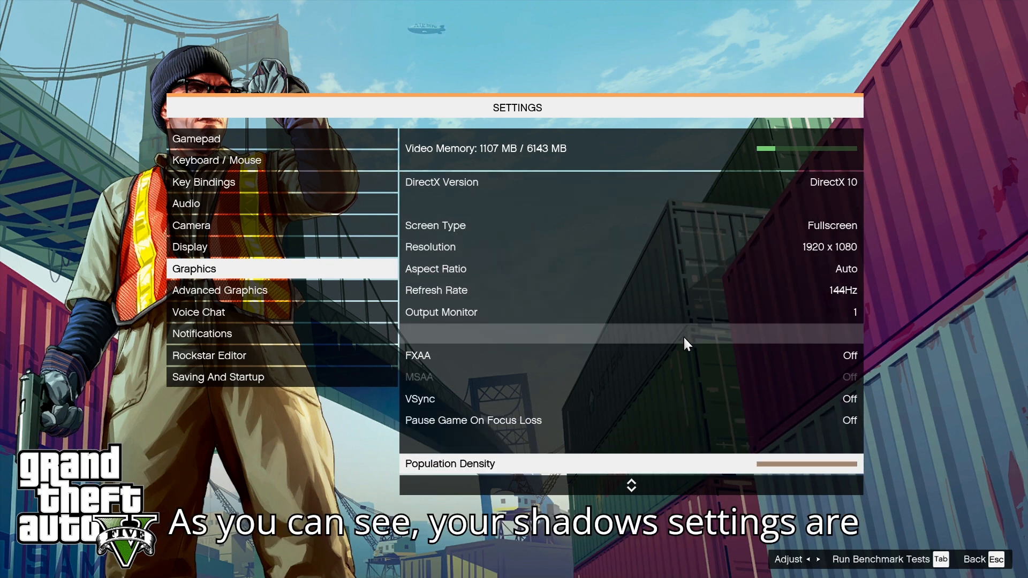
{"action": "scroll", "coordinate": [683, 337], "scroll_direction": "down", "scroll_amount": 8}
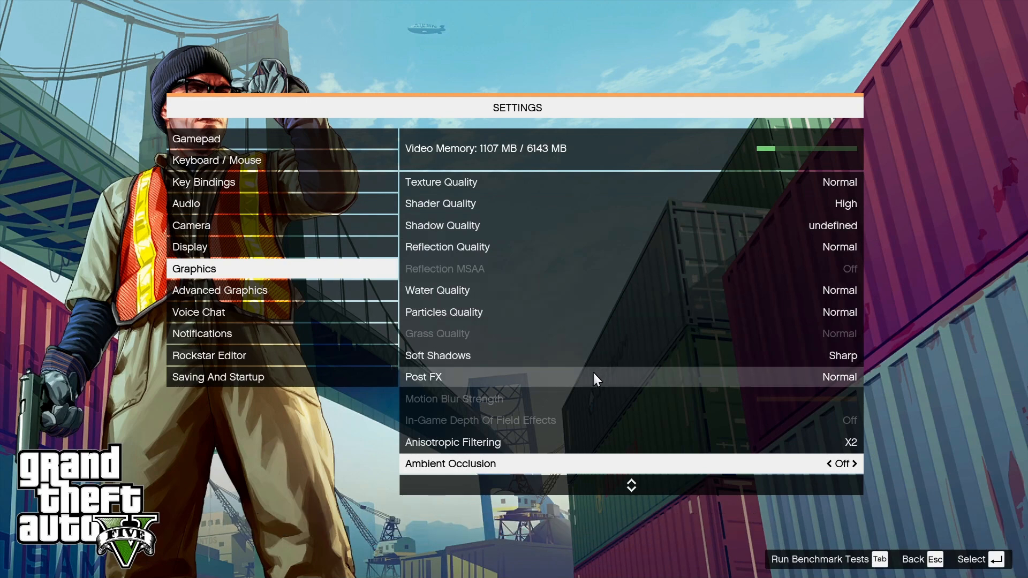
{"action": "scroll", "coordinate": [605, 392], "scroll_direction": "down", "scroll_amount": 2}
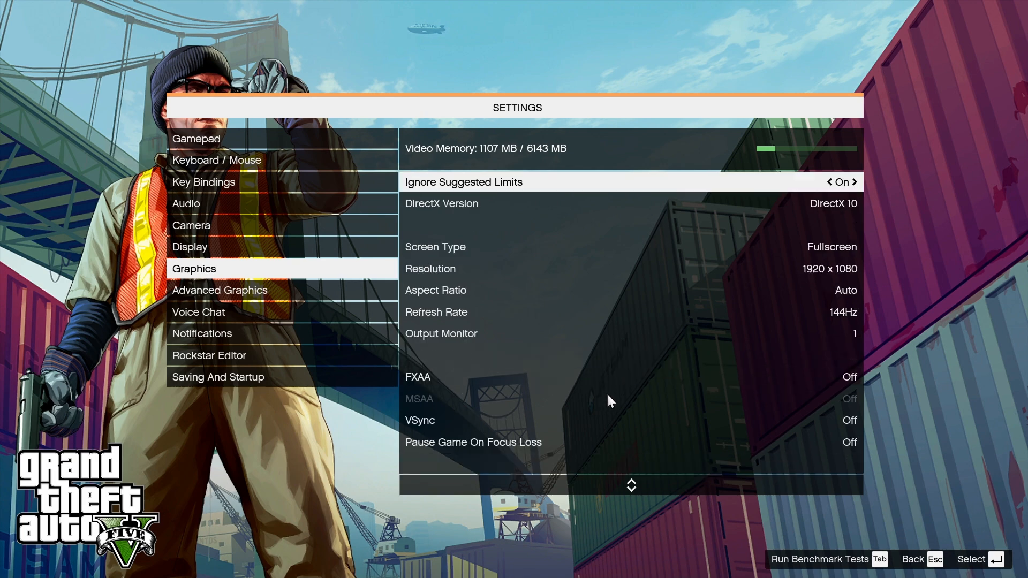
{"action": "scroll", "coordinate": [656, 383], "scroll_direction": "up", "scroll_amount": 3}
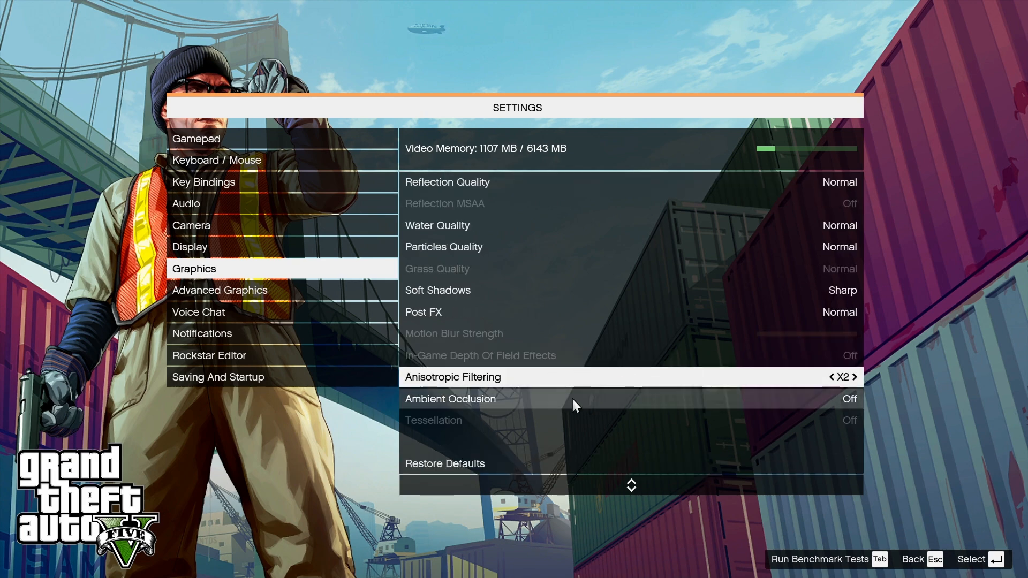
{"action": "left_click", "coordinate": [270, 293]}
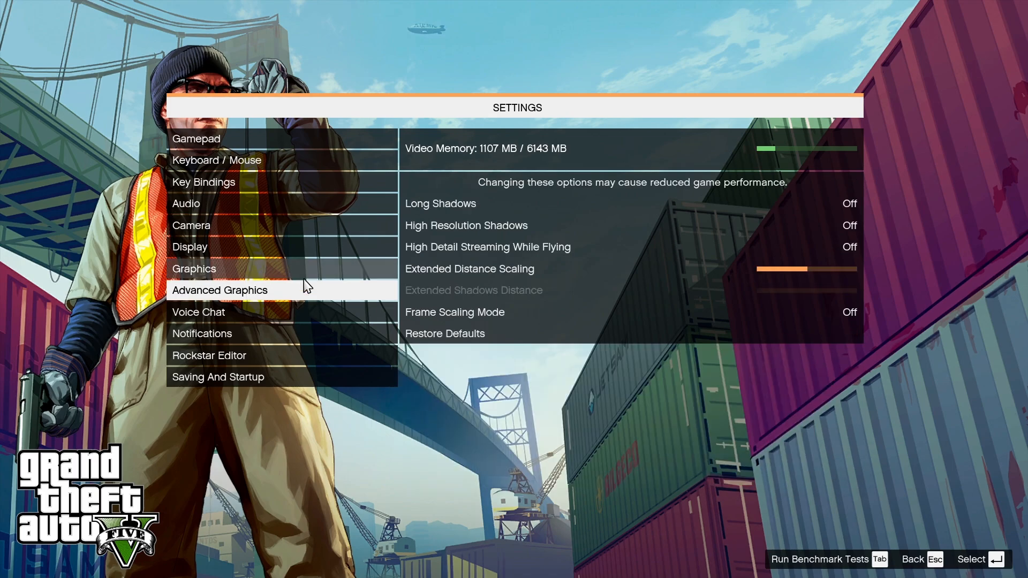